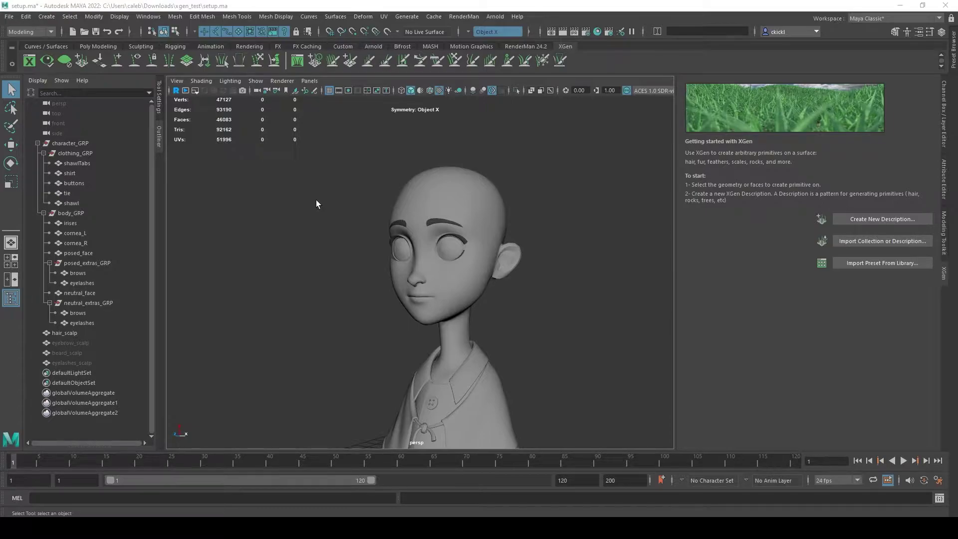
Step: Select the hair_scalp mesh on the character's head to show the area it covers
key(a)
key(bracketleft)
scroll(318, 217, down, 3)
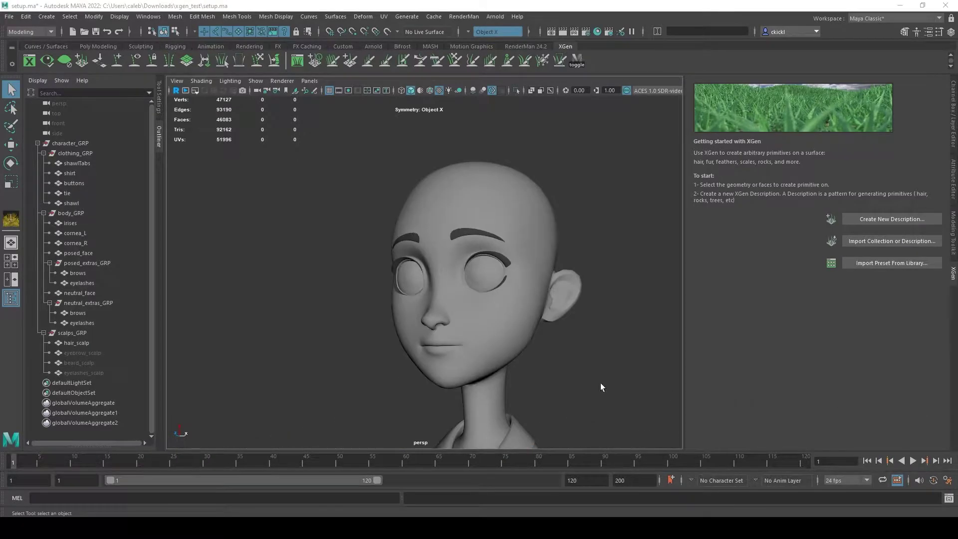
alt+drag(600, 387, 573, 376)
alt+middle_drag(573, 377, 599, 293)
alt+drag(599, 293, 601, 364)
alt+right_drag(601, 363, 558, 361)
alt+drag(505, 311, 500, 275)
click(496, 249)
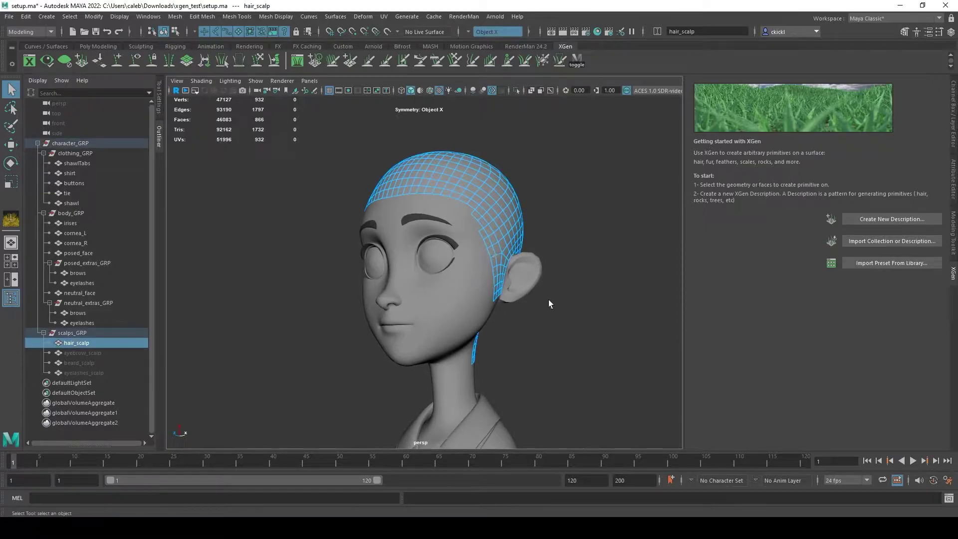
Step: Try moving the hair_scalp mesh straight up off the head
alt+drag(549, 303, 564, 323)
key(w)
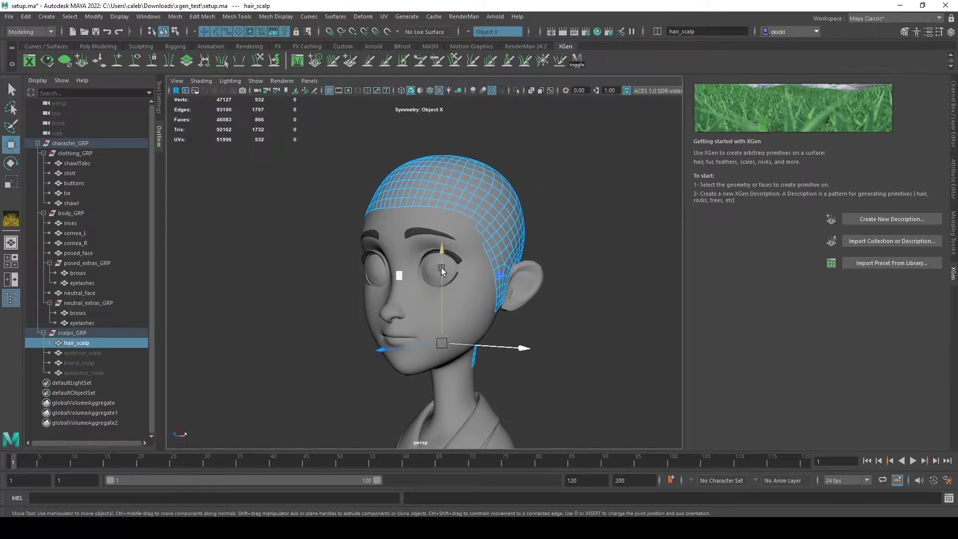
drag(441, 269, 441, 212)
key(ctrl+z)
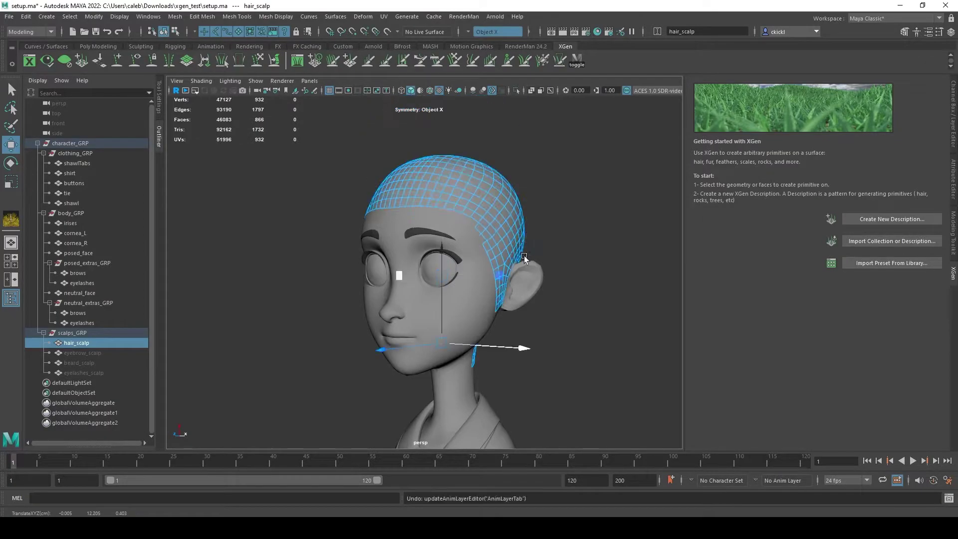
Step: Examine how the hair scalp sits on the head, checking it against the neutral_face mesh
alt+drag(542, 340, 524, 345)
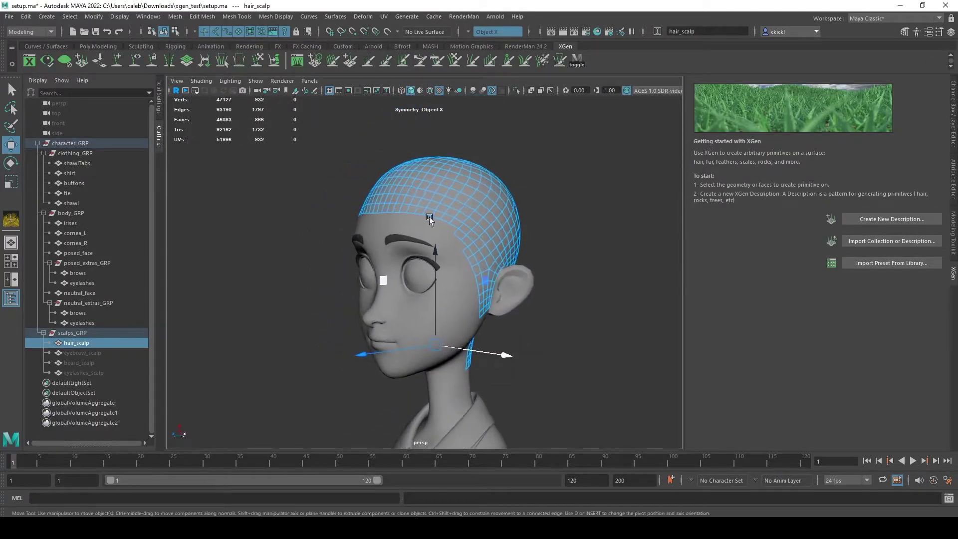
alt+drag(492, 229, 520, 296)
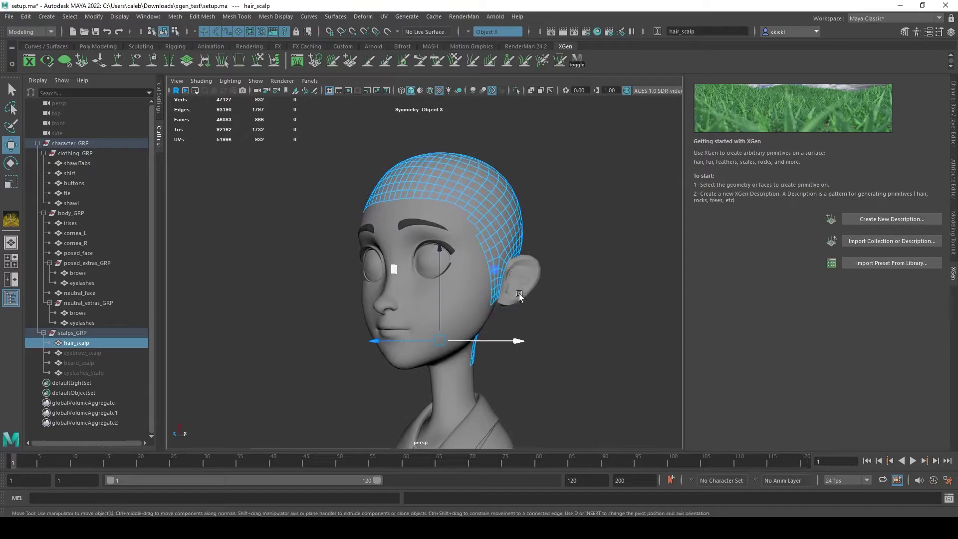
key(q)
click(535, 277)
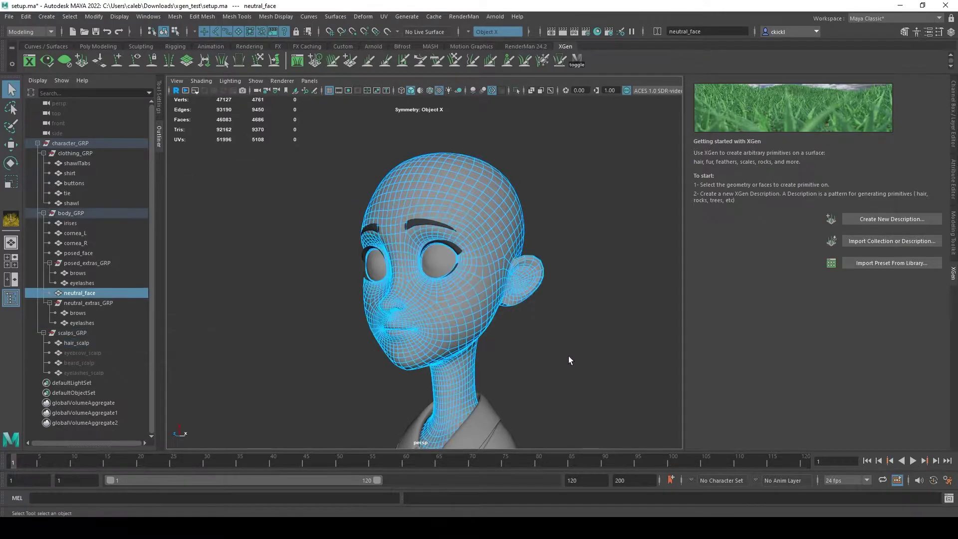
alt+drag(568, 343, 539, 325)
click(532, 336)
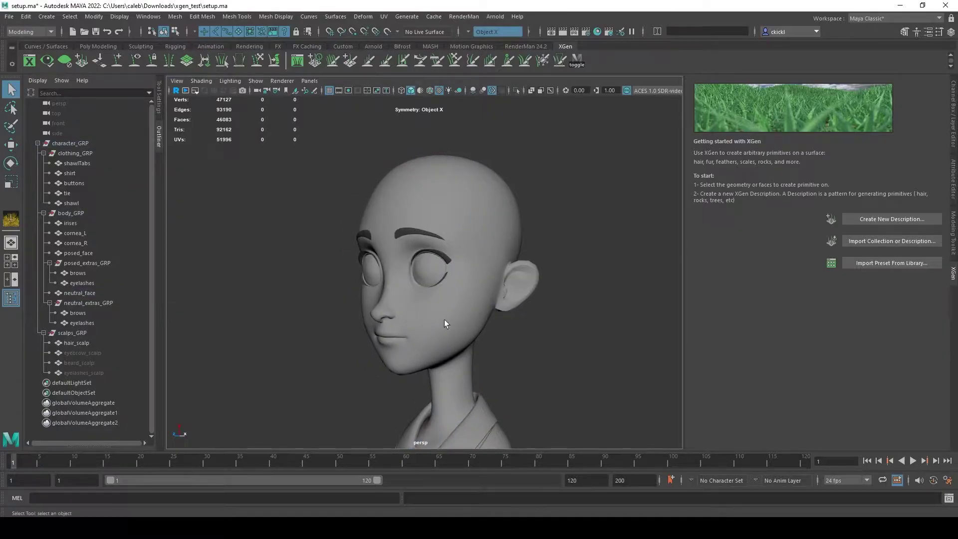
alt+drag(445, 324, 450, 309)
click(450, 308)
click(552, 340)
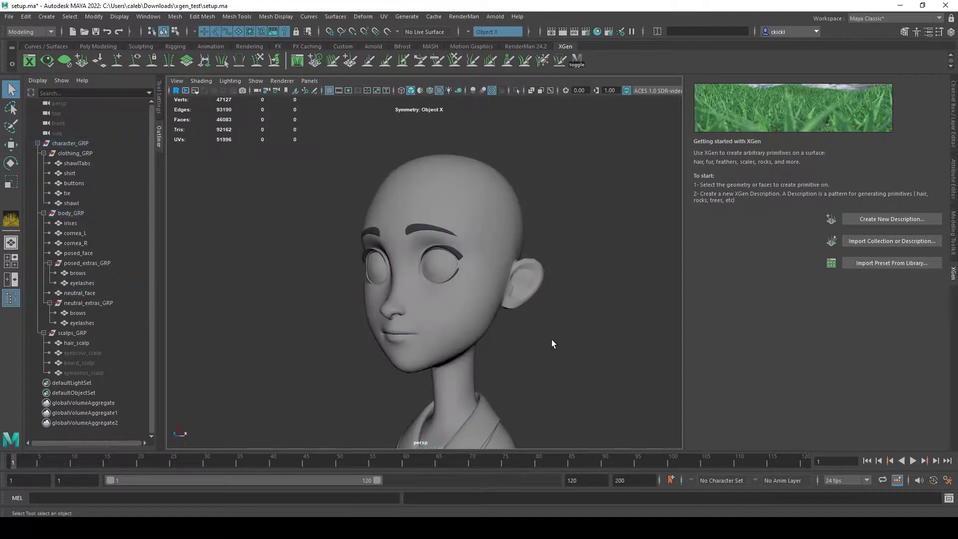
alt+drag(552, 340, 529, 345)
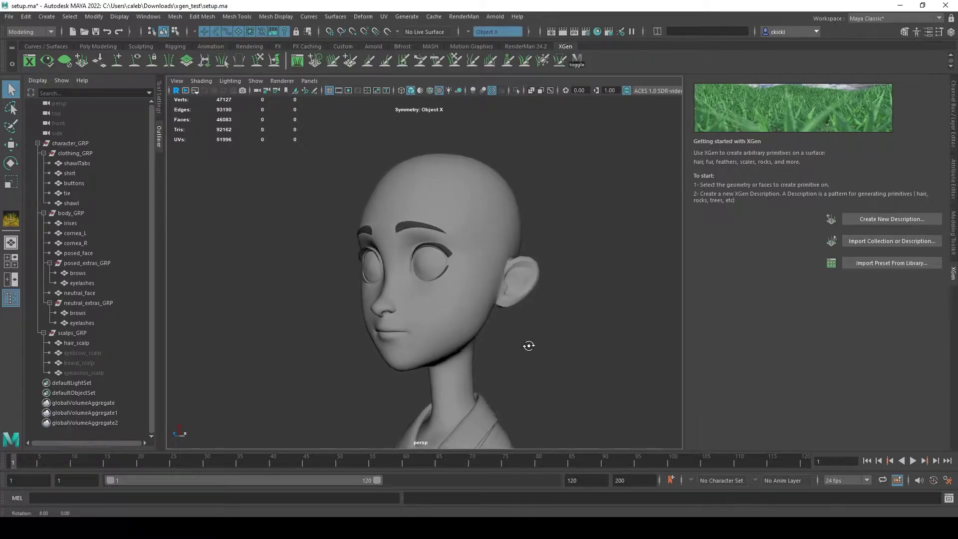
Step: Inspect the full neutral_face topology and compare it with the hair_scalp mesh covering its cranium
click(448, 274)
alt+drag(456, 304, 486, 354)
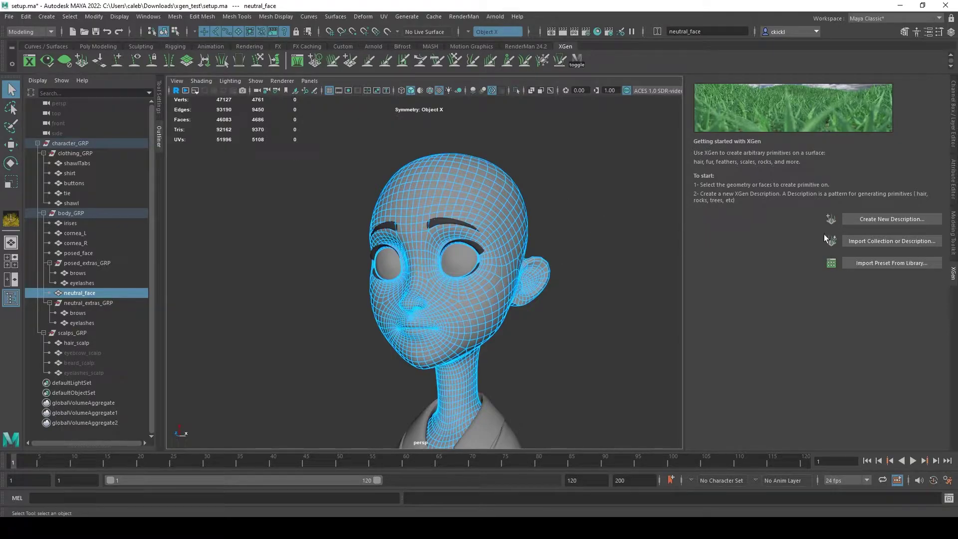
alt+drag(591, 321, 579, 343)
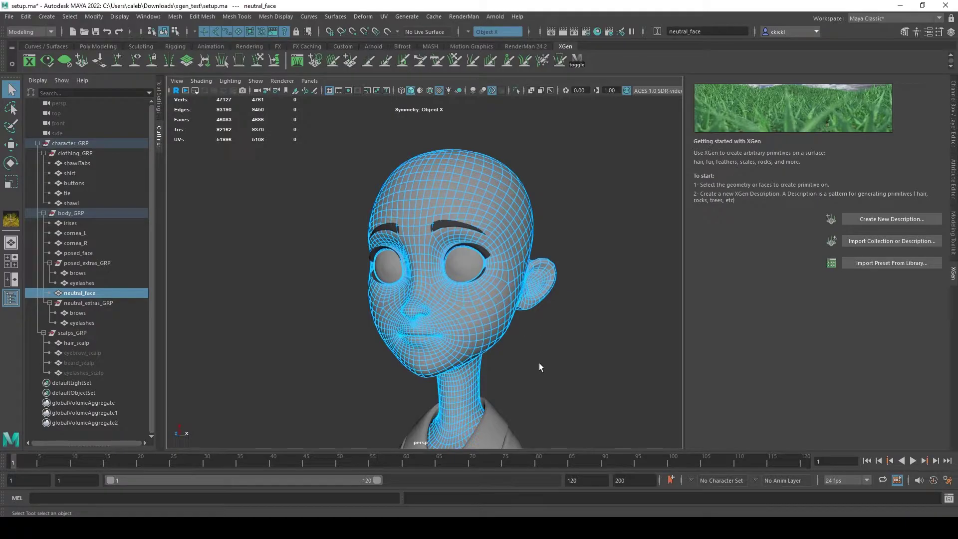
alt+drag(541, 367, 520, 364)
alt+drag(464, 347, 465, 342)
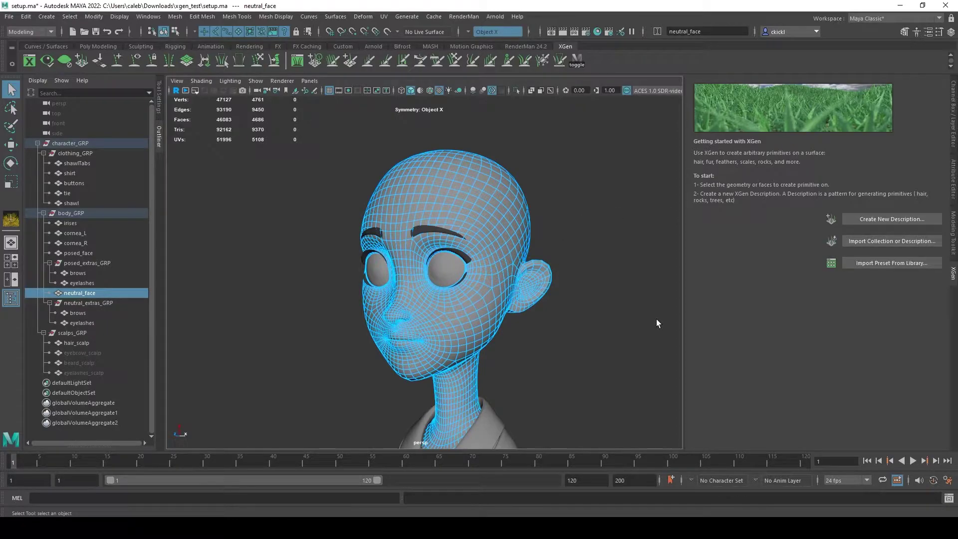
alt+drag(553, 341, 501, 198)
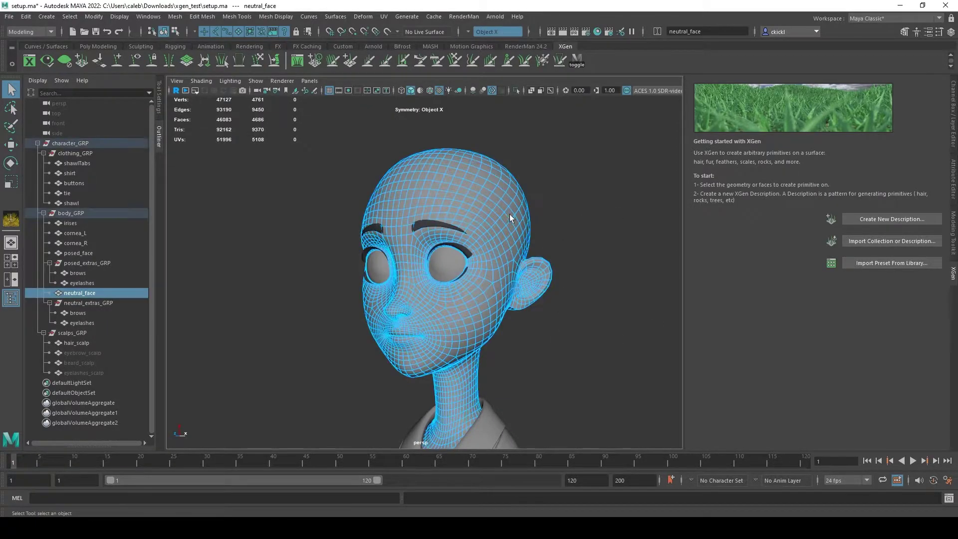
shift+click(510, 215)
shift+click(475, 306)
alt+drag(618, 349, 566, 351)
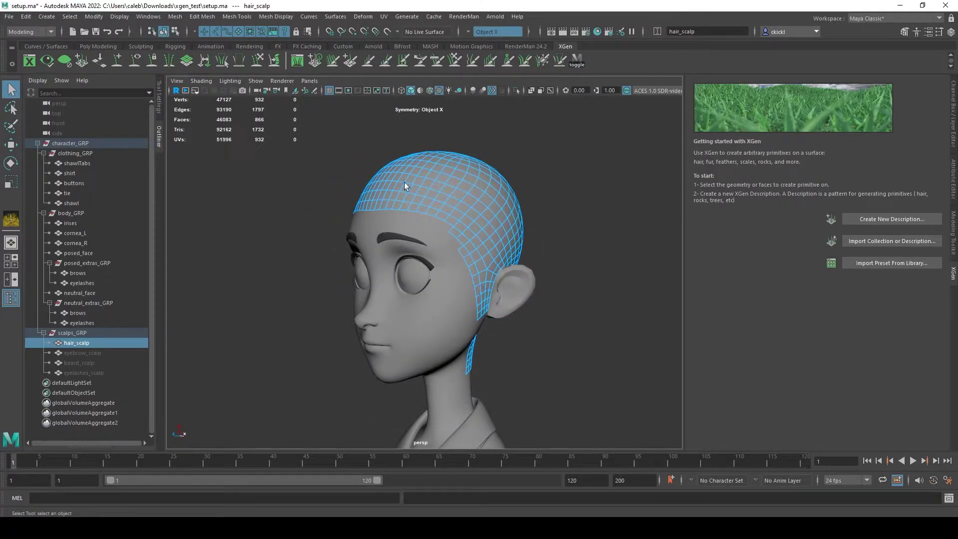
Step: Delete the existing hair_scalp mesh, leaving the neutral_face mesh in place
click(432, 319)
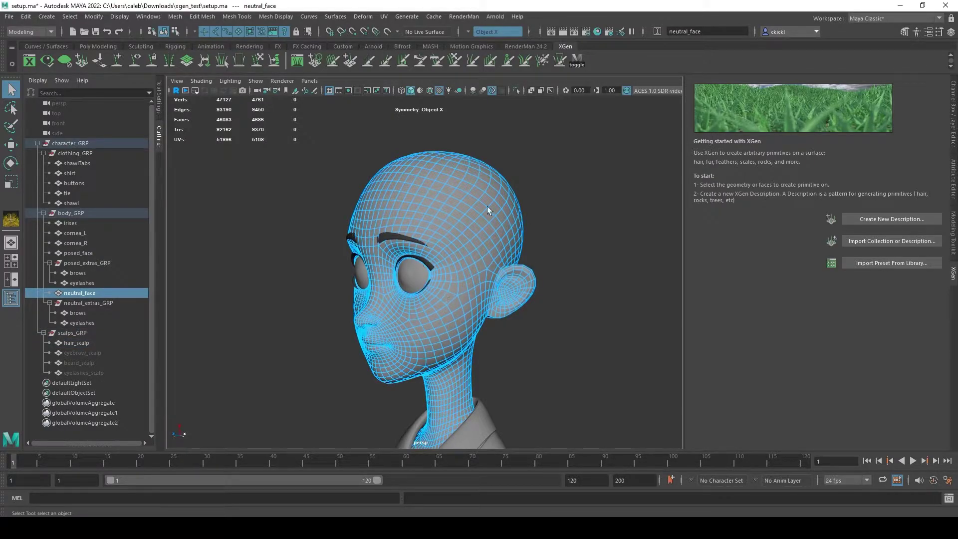
shift+click(489, 232)
ctrl+click(440, 307)
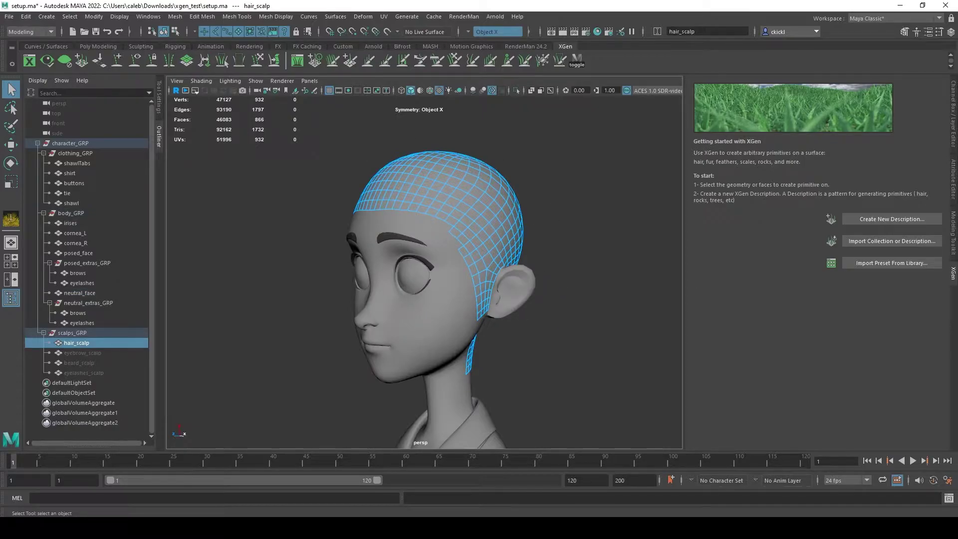
alt+drag(555, 314, 538, 339)
click(536, 337)
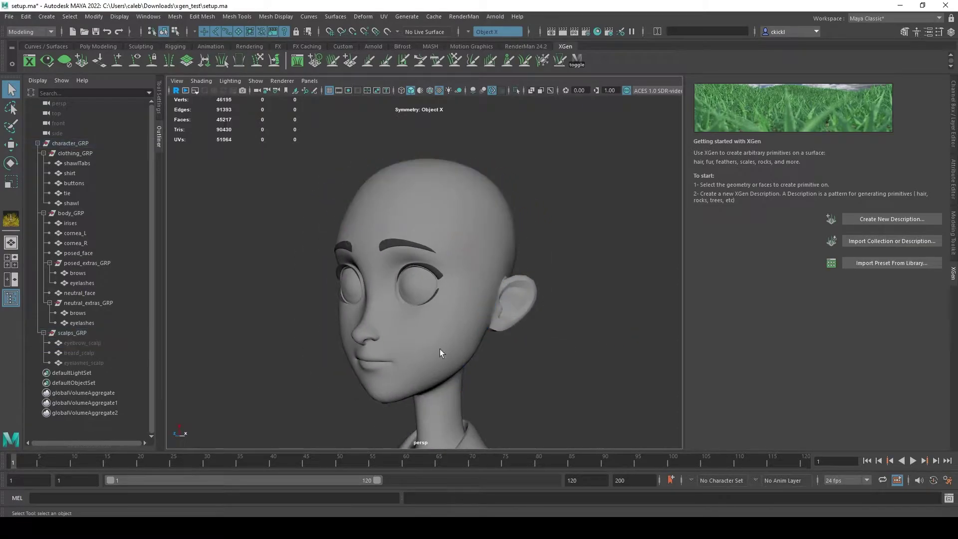
Step: Duplicate the neutral_face mesh and isolate the copy in the viewport
click(439, 348)
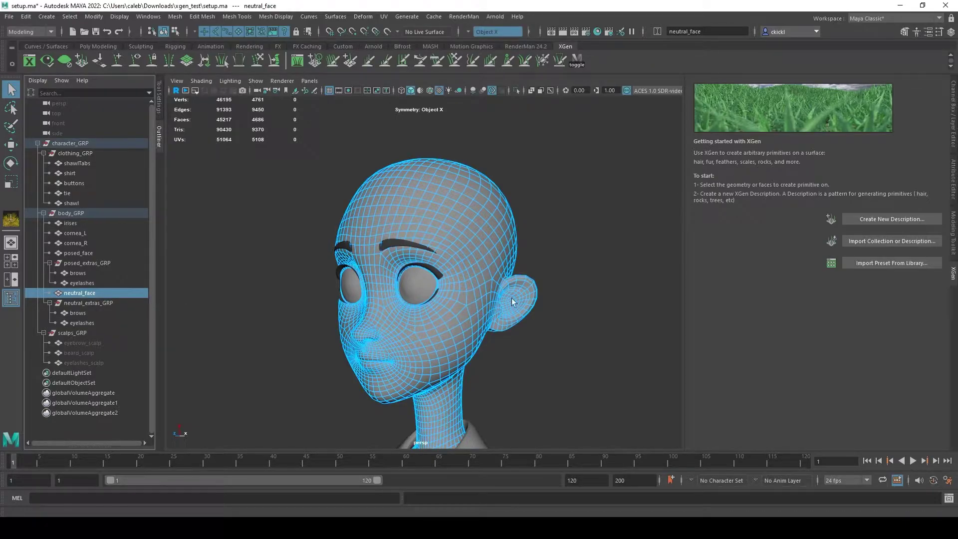
key(ctrl+d)
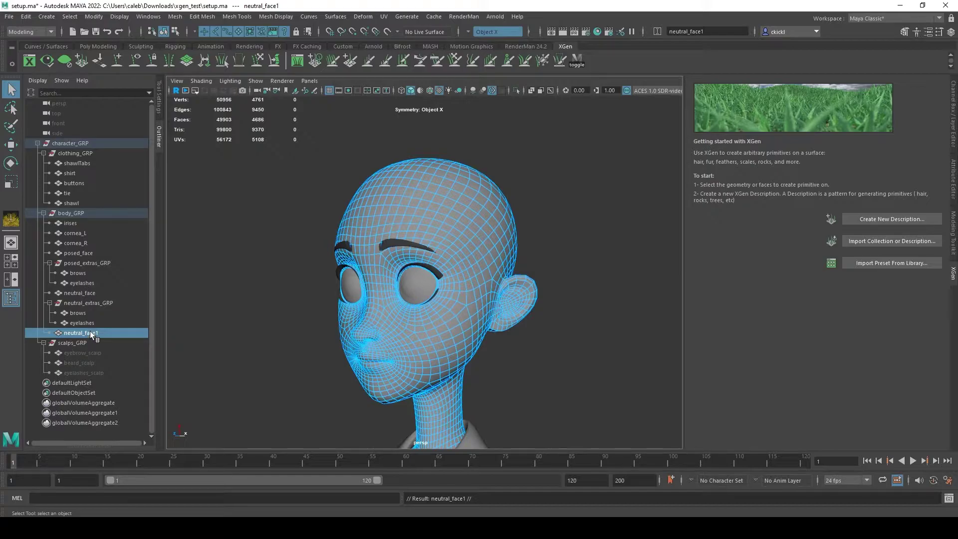
click(483, 91)
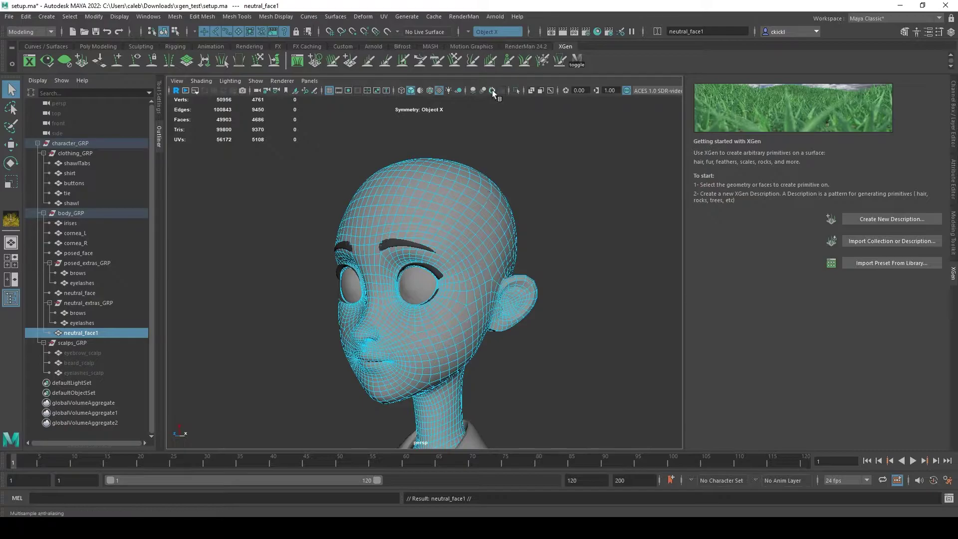
click(517, 90)
alt+right_drag(540, 184, 568, 189)
alt+drag(568, 188, 567, 208)
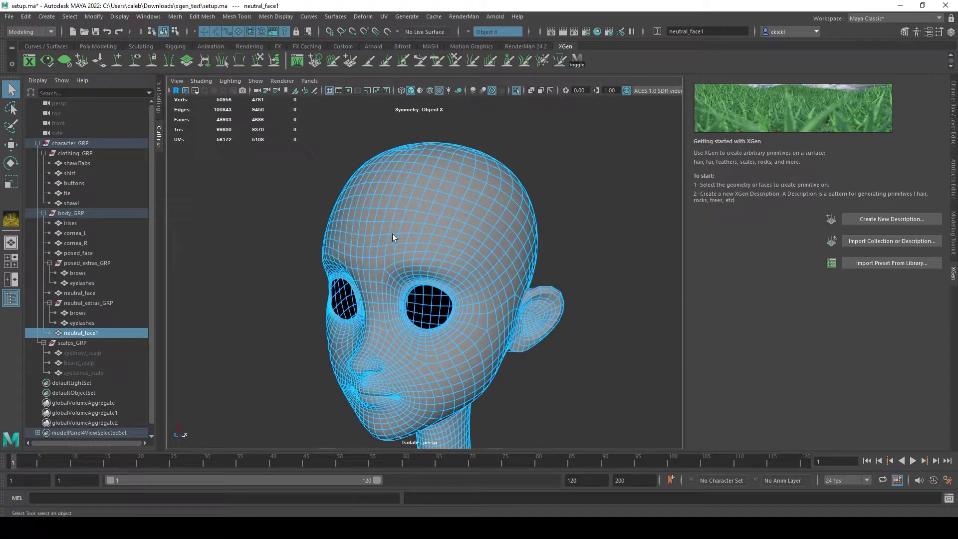
Step: Select the edge loop running across the upper forehead of the duplicated head in edge mode
alt+drag(392, 234, 338, 224)
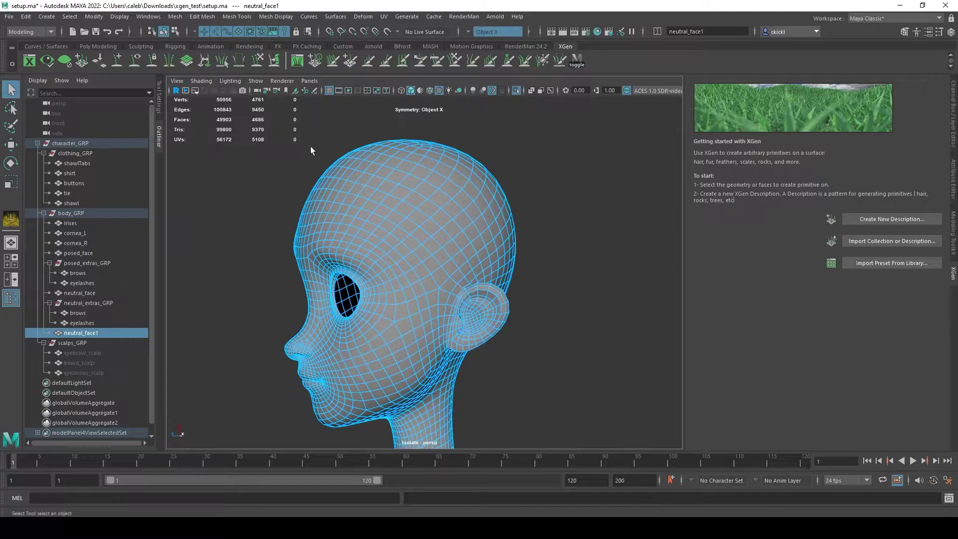
alt+drag(434, 334, 466, 274)
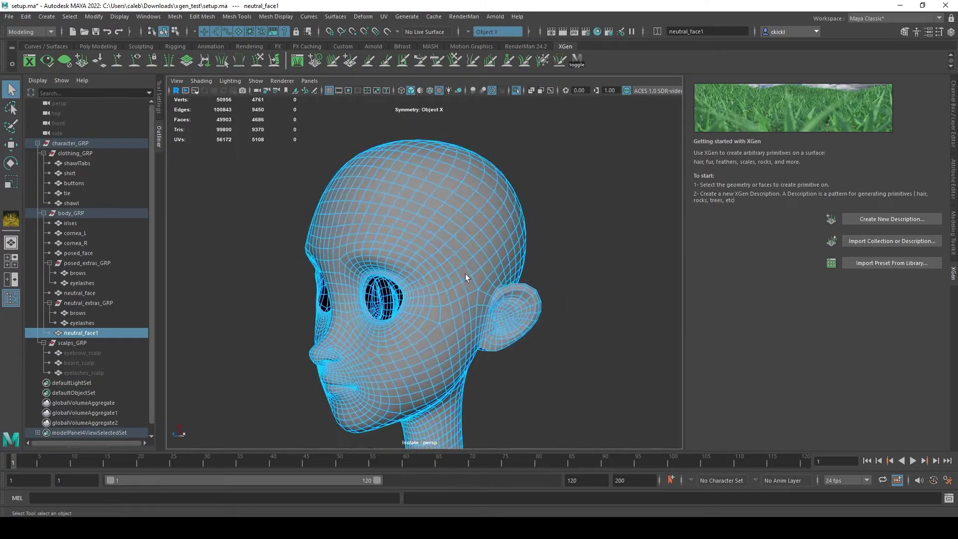
alt+drag(529, 340, 569, 306)
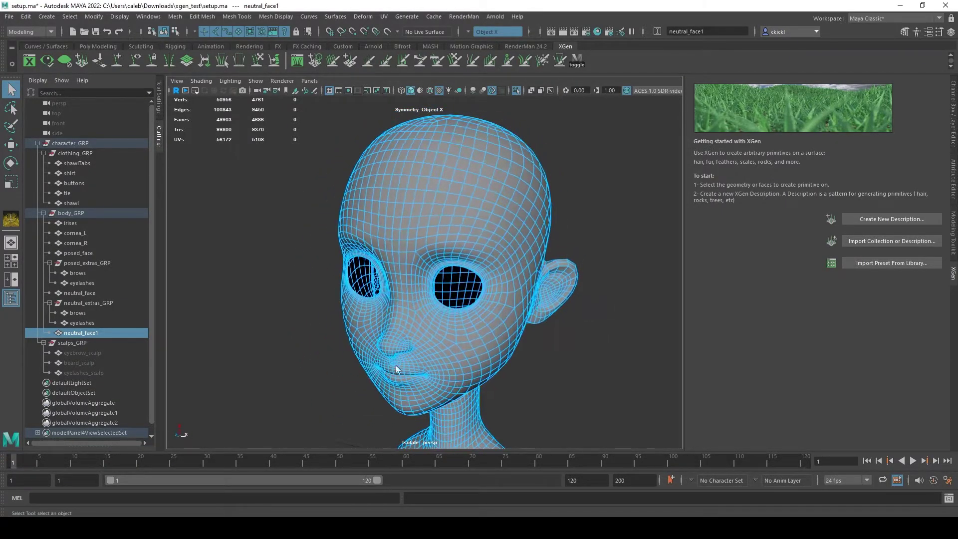
alt+drag(421, 377, 400, 370)
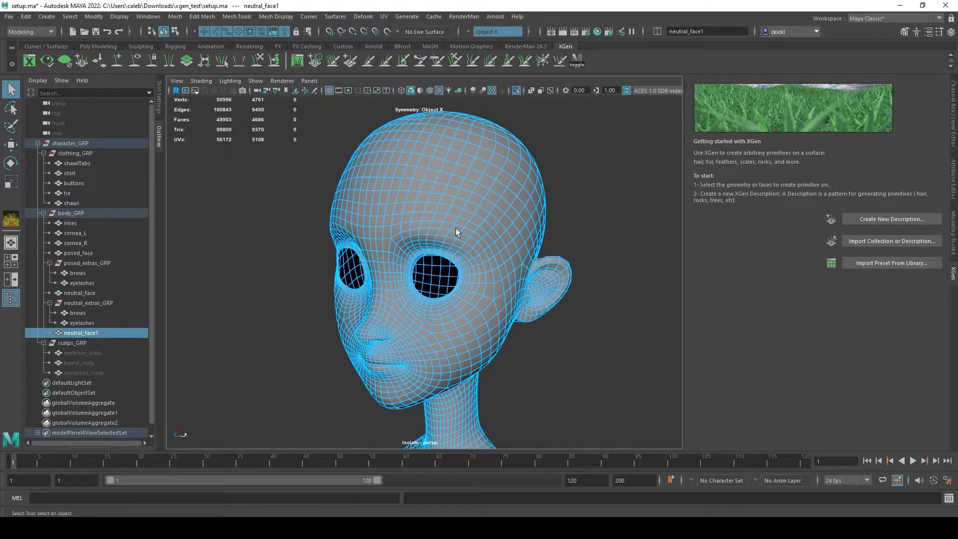
alt+drag(413, 238, 402, 238)
right_drag(371, 207, 370, 189)
click(382, 197)
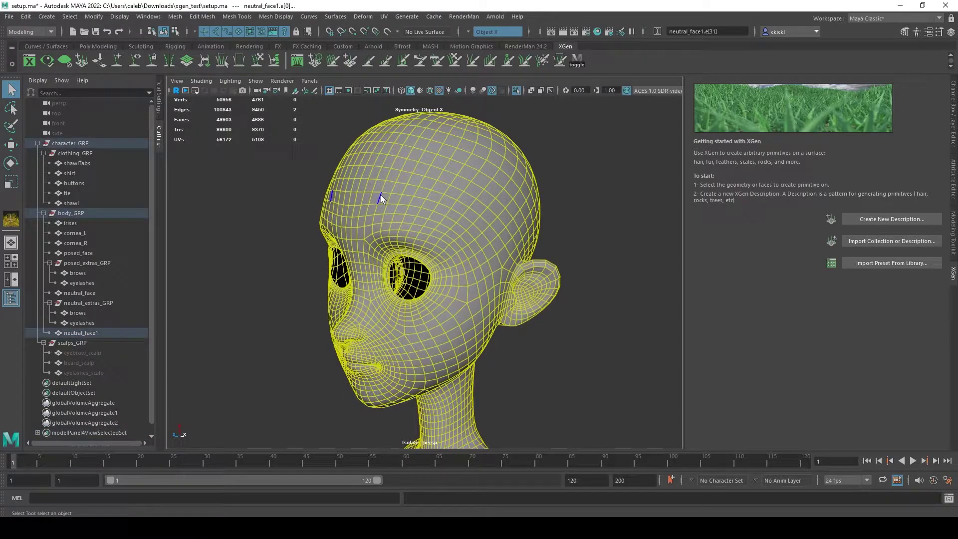
click(359, 196)
alt+drag(431, 196, 444, 221)
click(449, 209)
double_click(458, 217)
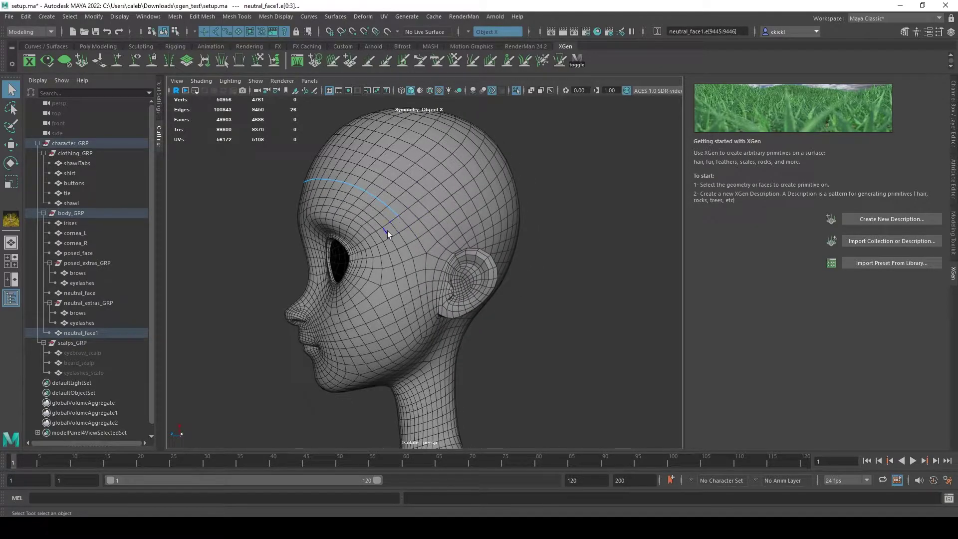
Step: Try selecting faces around the temple of the duplicated head in face mode, and clear the selection
mouse_move(399, 224)
right_down()
mouse_move(400, 235)
mouse_move(402, 226)
right_up()
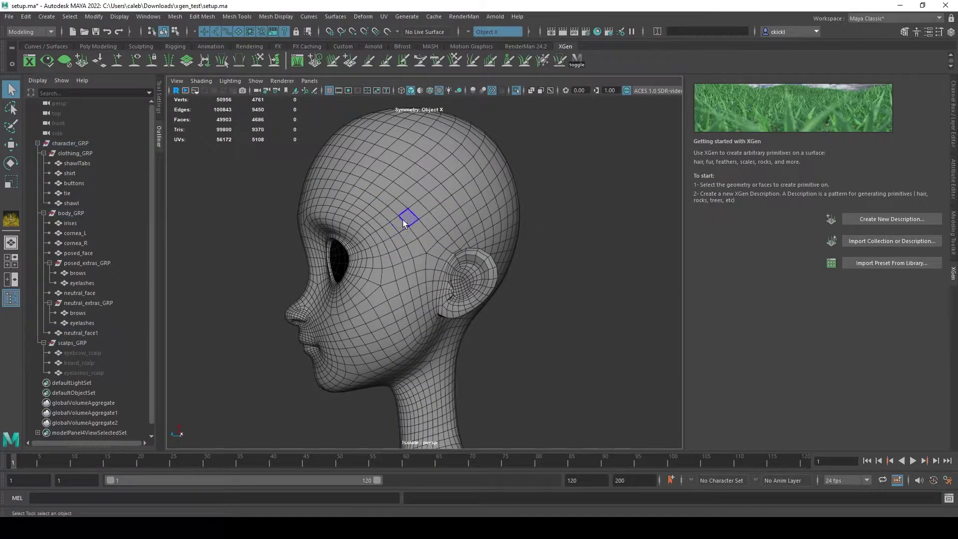
mouse_move(401, 223)
mouse_down()
mouse_move(389, 231)
mouse_move(415, 245)
mouse_up()
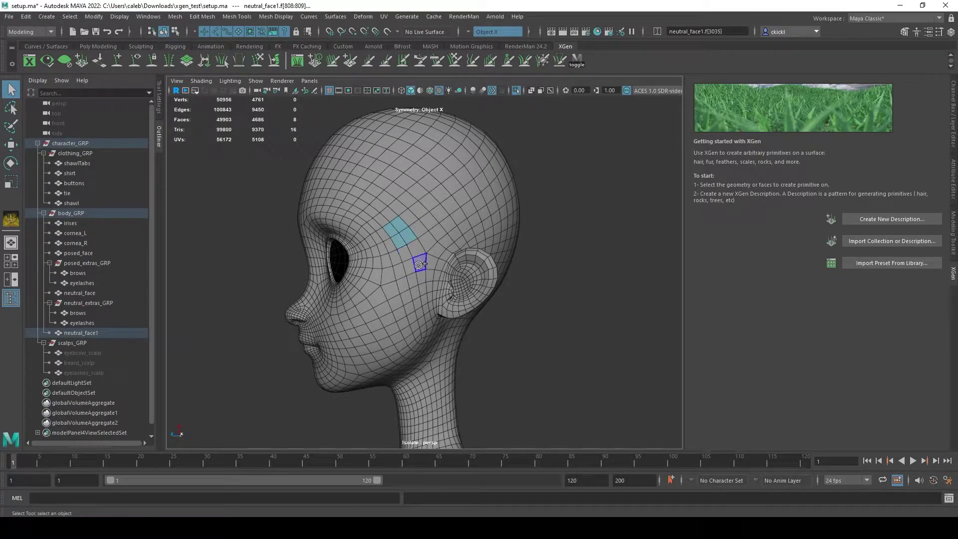
mouse_move(427, 290)
mouse_down()
mouse_move(430, 298)
mouse_move(432, 252)
mouse_up()
alt+drag(432, 252, 390, 308)
mouse_move(353, 237)
mouse_down()
mouse_move(373, 273)
mouse_move(402, 380)
mouse_move(410, 342)
mouse_move(418, 377)
mouse_up()
mouse_move(419, 377)
alt+mouse_down()
mouse_move(488, 347)
mouse_move(569, 349)
mouse_move(582, 323)
mouse_move(455, 190)
mouse_move(379, 182)
alt+mouse_up()
click(578, 320)
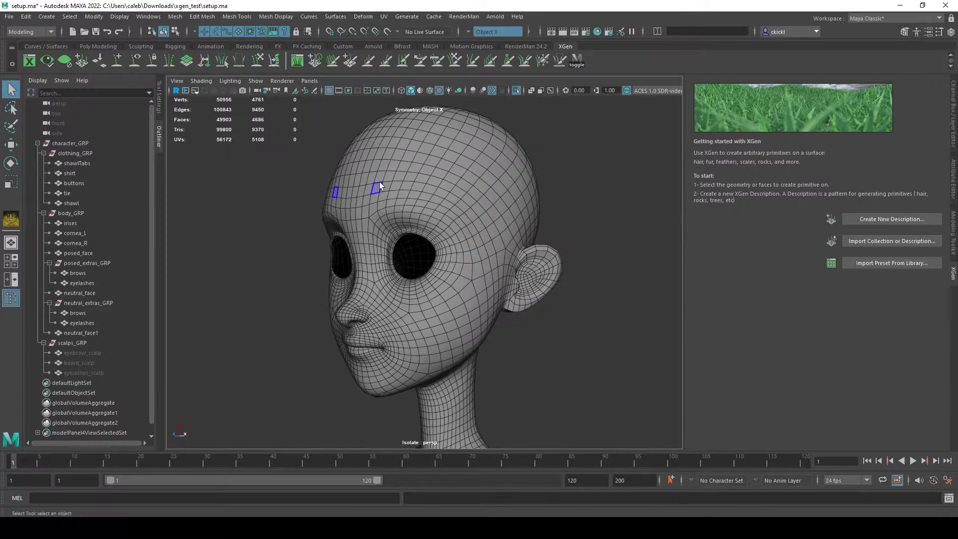
Step: In edge mode, select the edge path running from the middle of the forehead above the brow around to the temple
right_drag(393, 188, 381, 159)
double_click(366, 172)
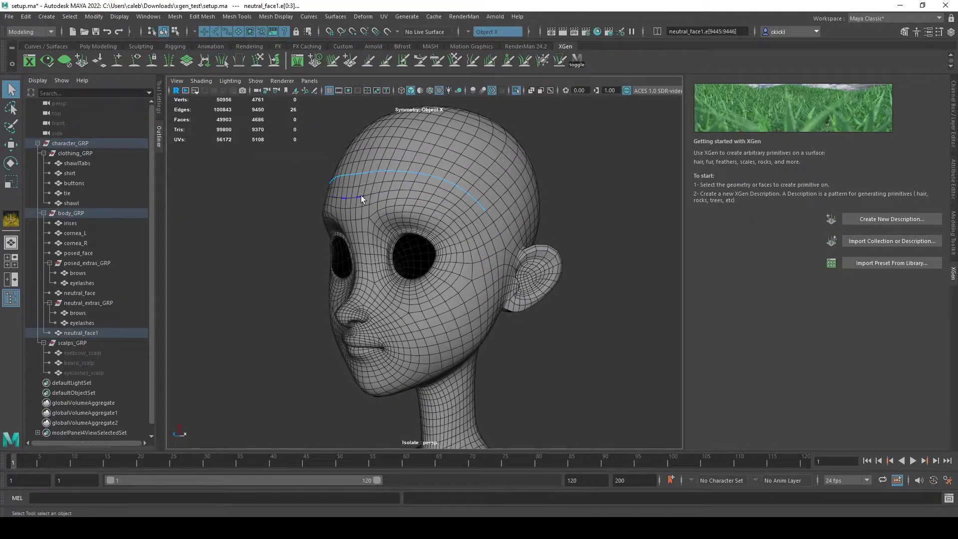
alt+drag(403, 173, 370, 176)
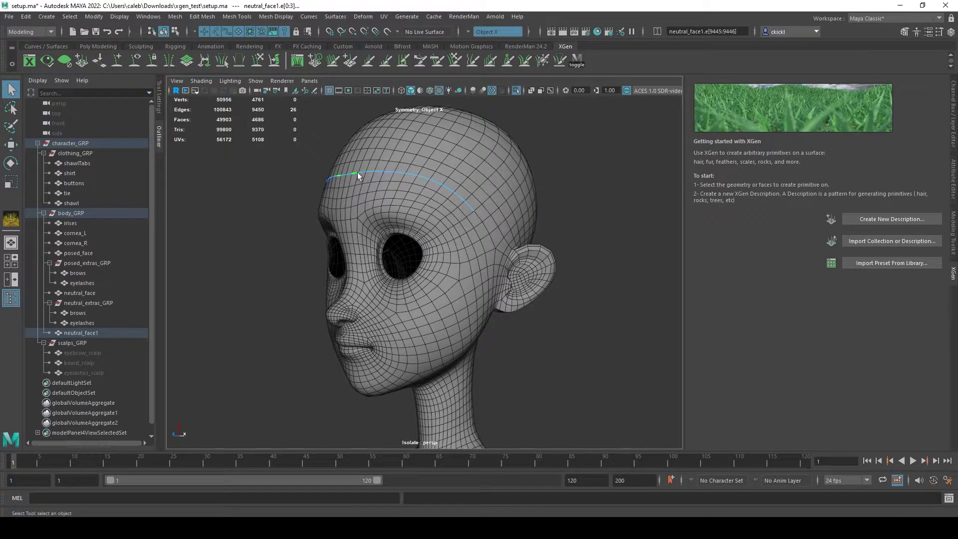
click(343, 196)
alt+drag(389, 193, 387, 195)
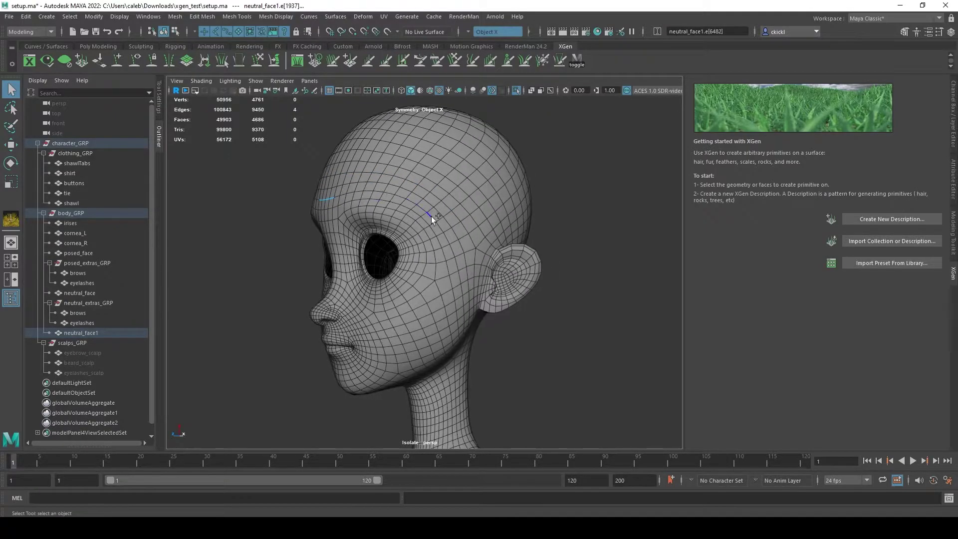
shift+double_click(430, 215)
alt+drag(453, 249, 430, 281)
shift+double_click(434, 241)
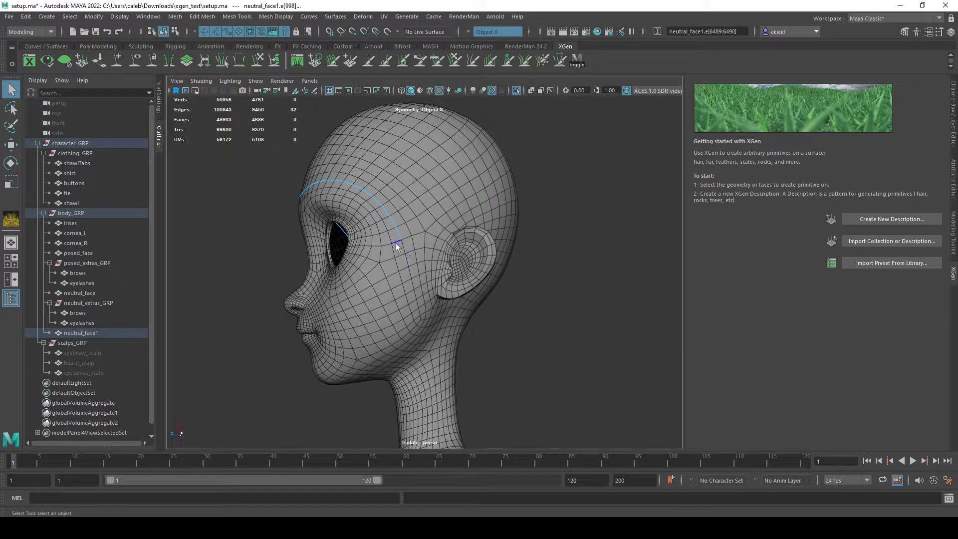
Step: Extend the edge selection from the temple down the side of the face and across to the base of the earlobe
alt+drag(406, 261, 397, 257)
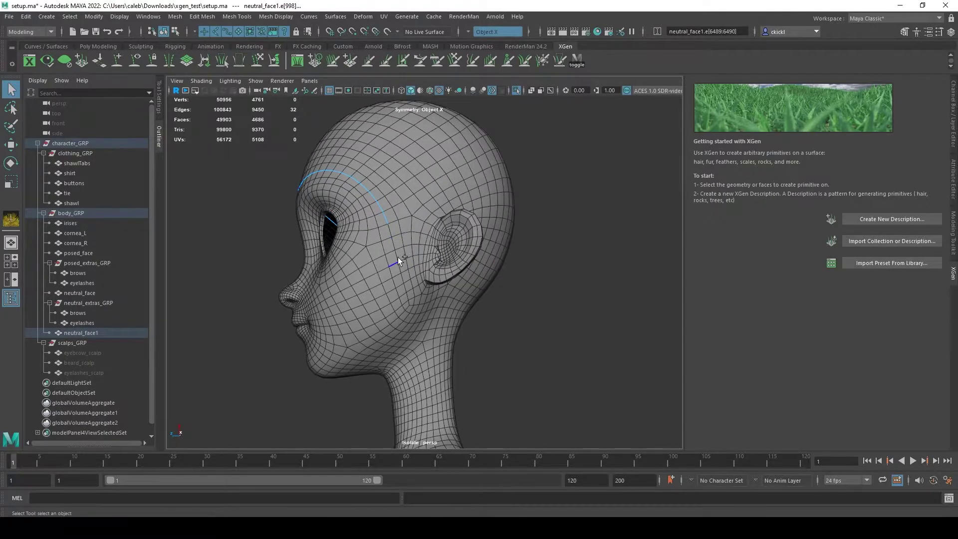
shift+double_click(404, 286)
shift+click(424, 279)
scroll(427, 278, up, 3)
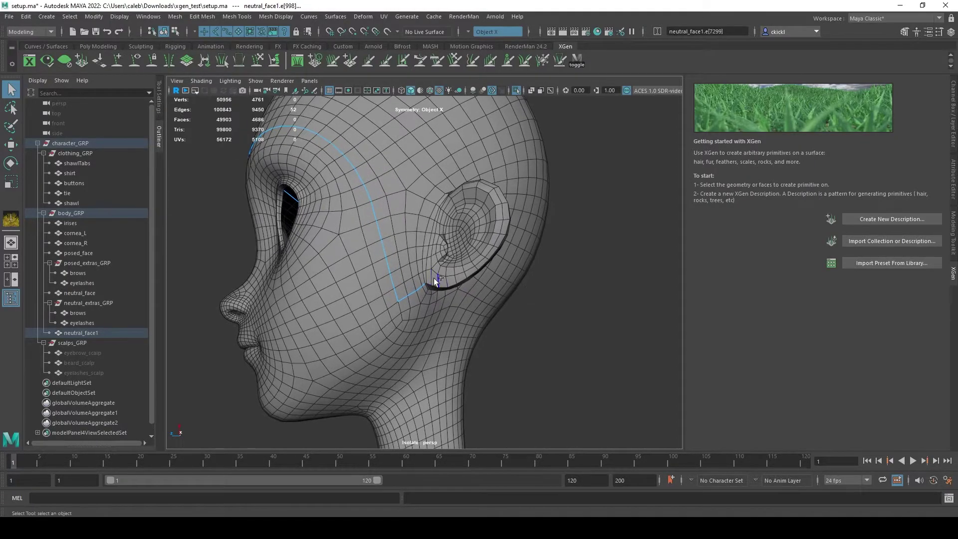
Step: Continue the edge selection over the top of the ear and down behind its base
shift+double_click(439, 200)
alt+drag(488, 209, 143, 440)
shift+click(310, 316)
alt+drag(311, 313, 336, 310)
alt+drag(321, 267, 296, 298)
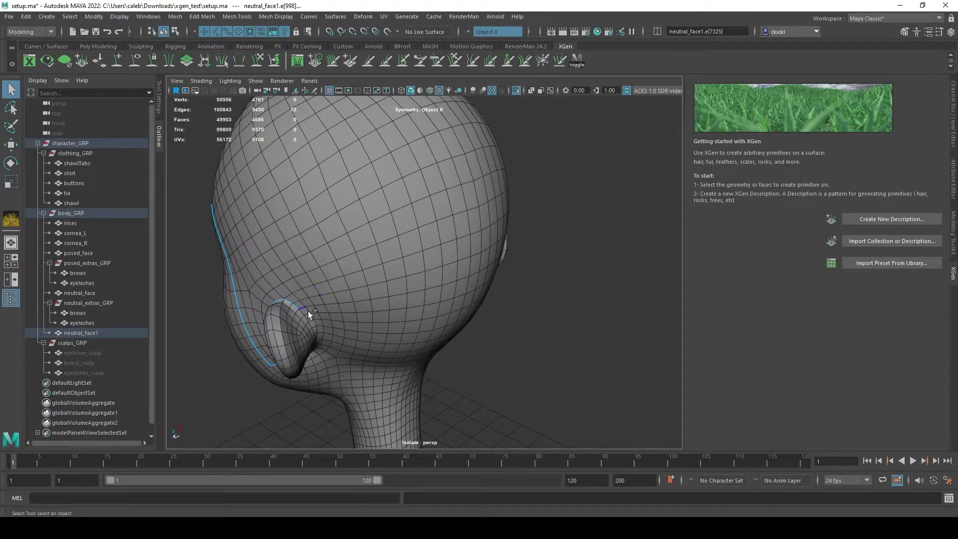
shift+double_click(307, 319)
alt+drag(332, 332, 306, 304)
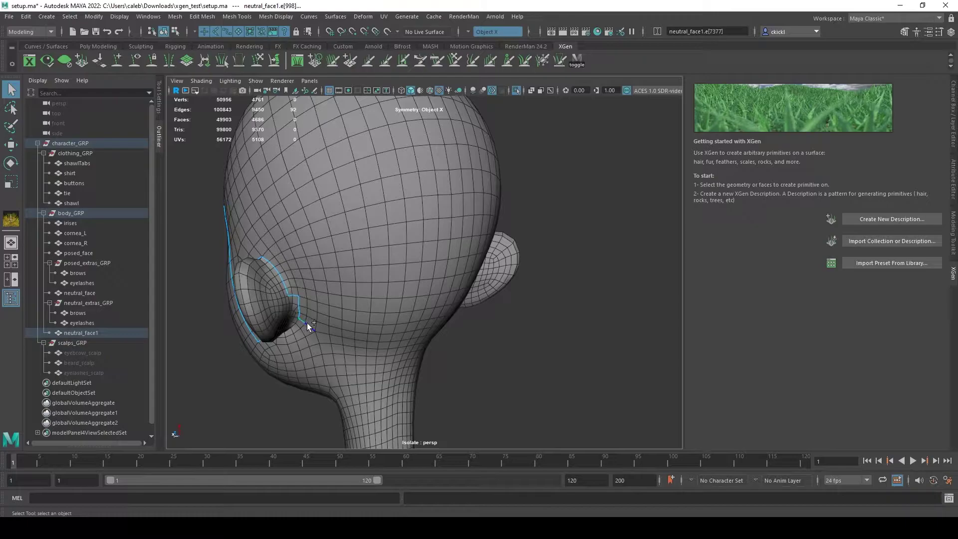
Step: Extend the edge selection from behind the ear down the side of the neck and across the lower nape
shift+click(330, 354)
shift+click(332, 355)
alt+drag(341, 375, 379, 310)
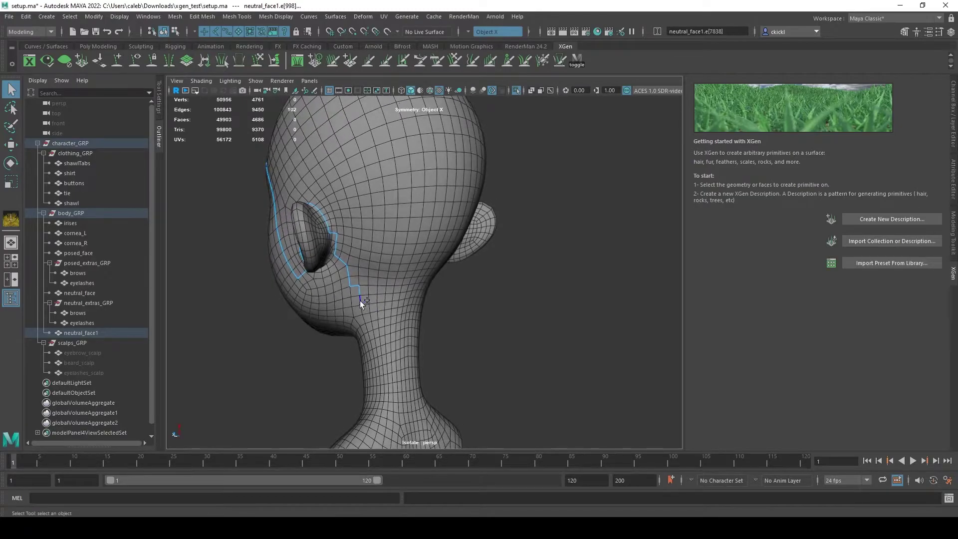
shift+double_click(375, 391)
alt+drag(378, 393, 489, 320)
shift+double_click(392, 385)
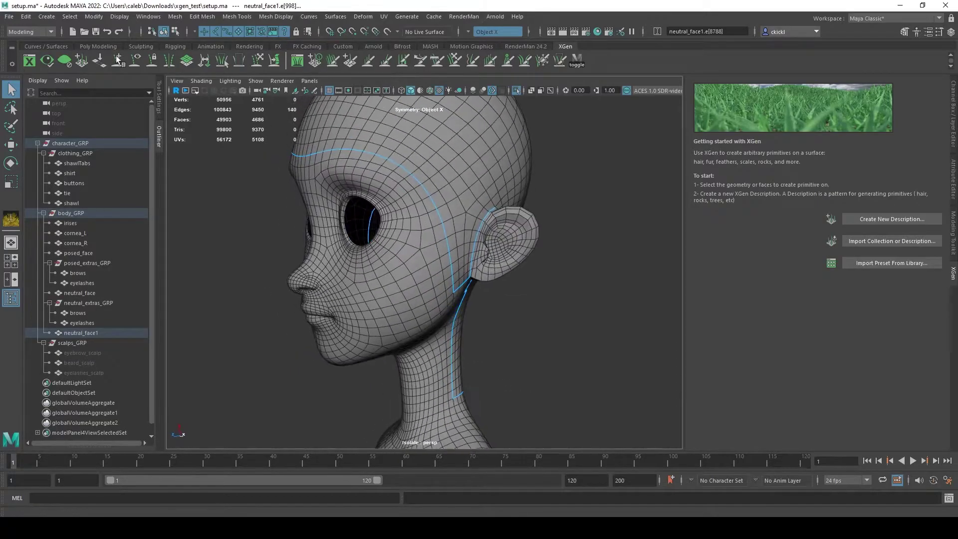
Step: Detach the duplicated head mesh along the selected hairline edges
click(202, 16)
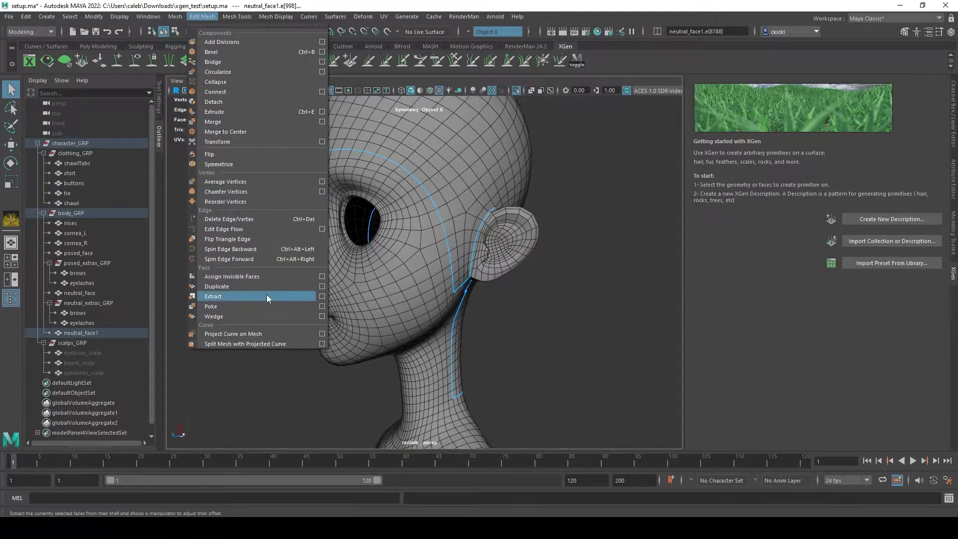
click(235, 103)
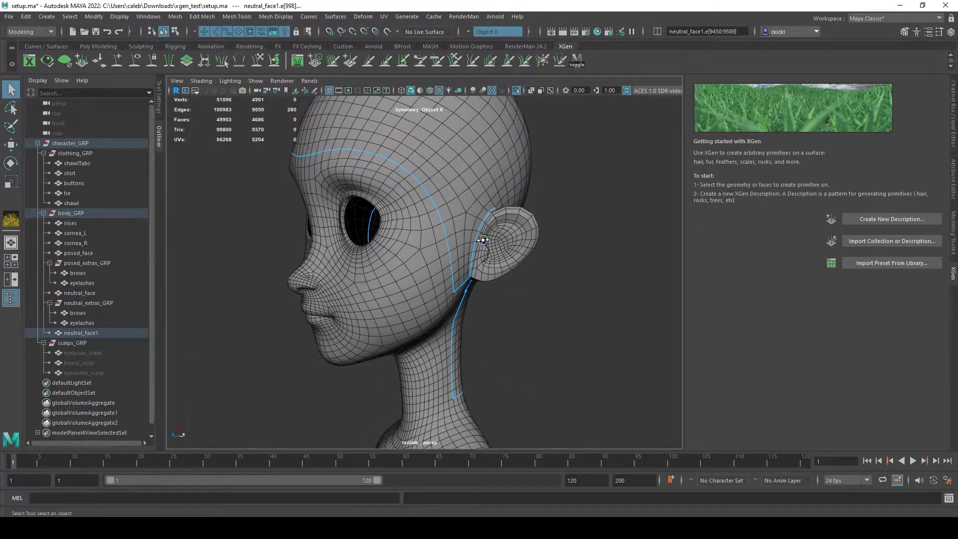
alt+drag(319, 225, 410, 214)
Step: In face mode, select the detached face, ears and body shell and delete its faces, keeping only the scalp
right_drag(411, 213, 414, 243)
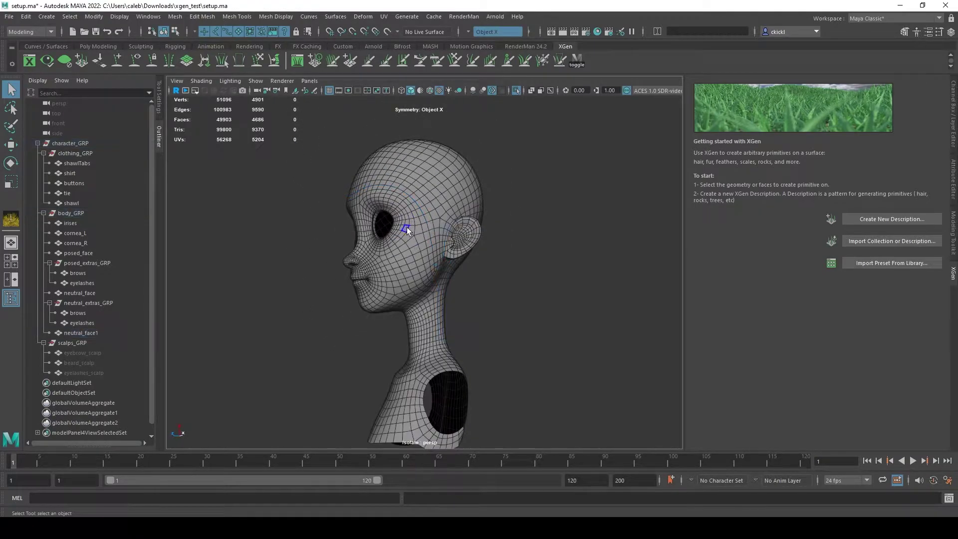
double_click(406, 227)
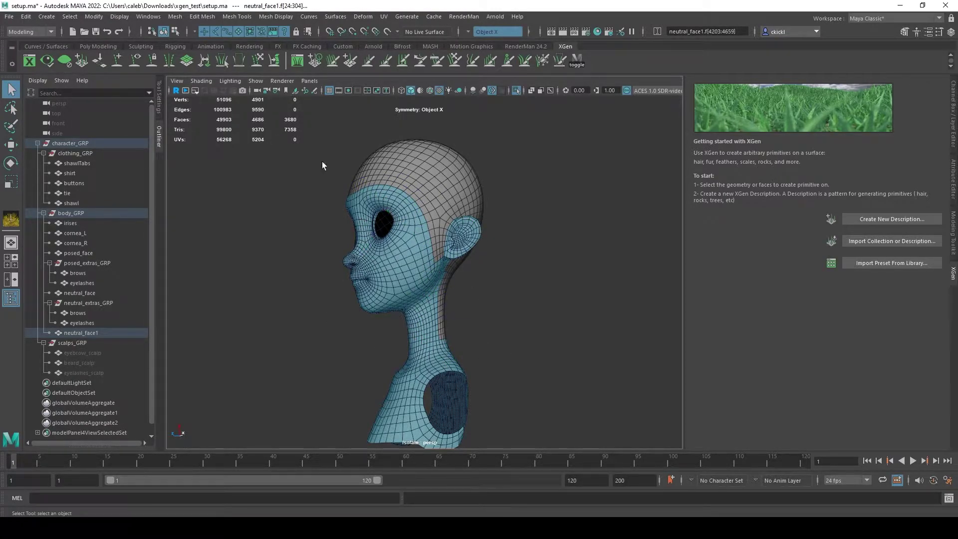
key(ctrl+z)
key(ctrl+z)
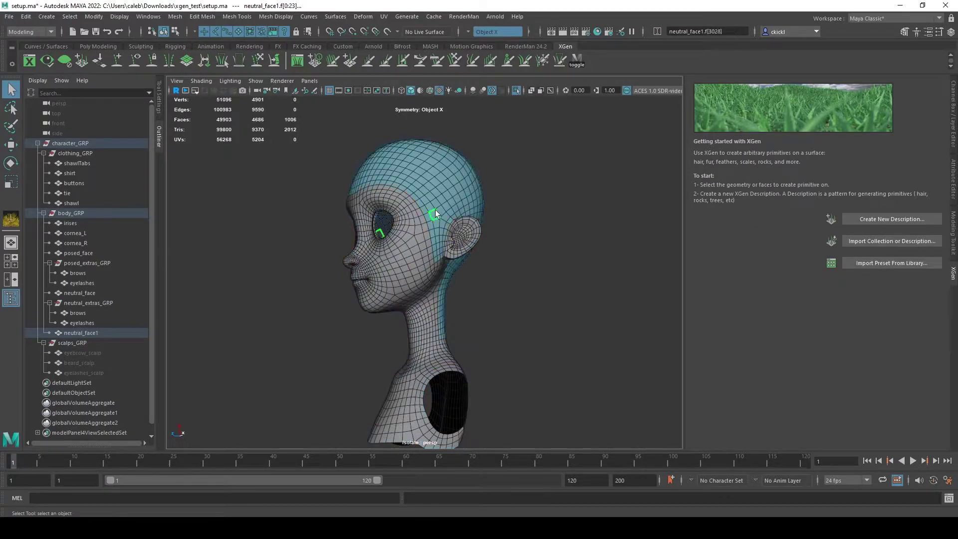
key(w)
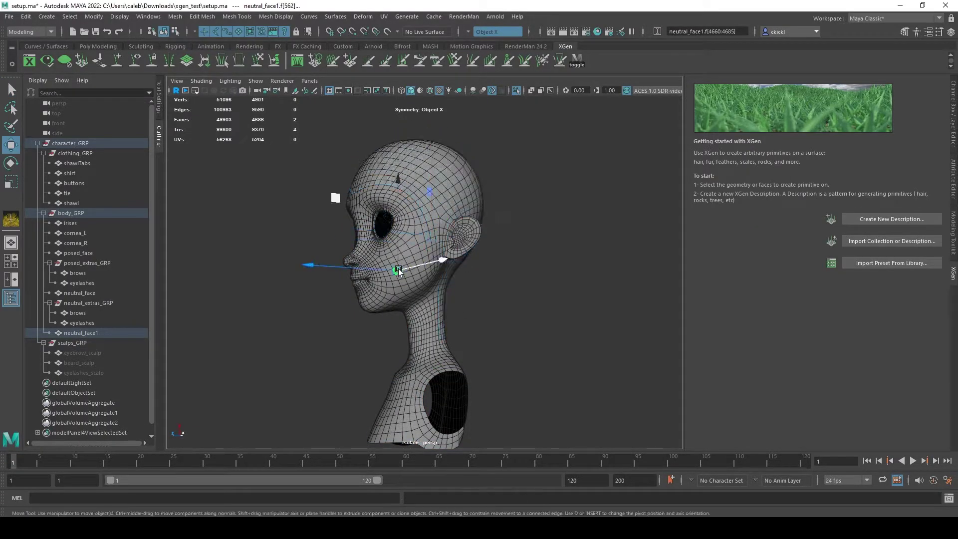
key(ctrl+shift+i)
key(Delete)
key(q)
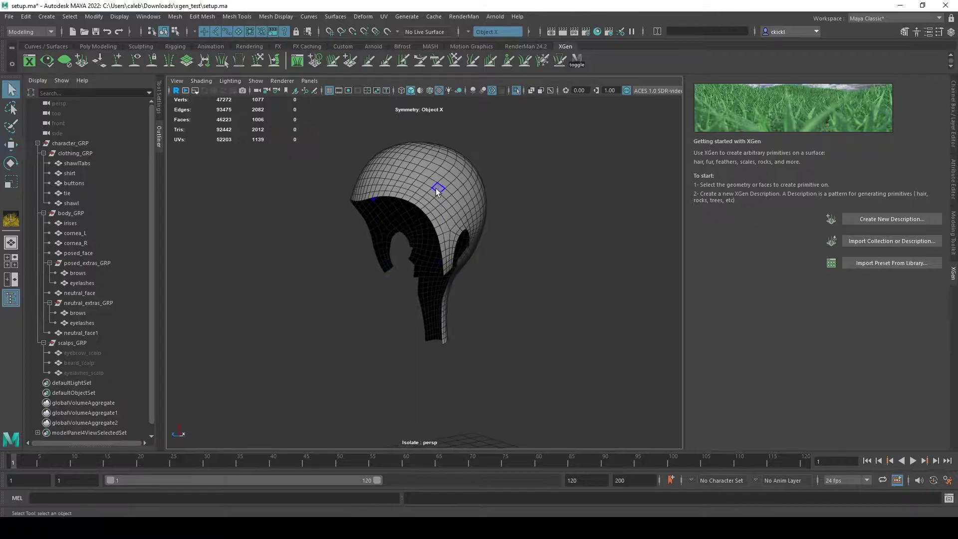
Step: Return to object mode, turn off viewport isolation, and select the scalp mesh on the full character
right_drag(437, 189, 489, 175)
click(517, 91)
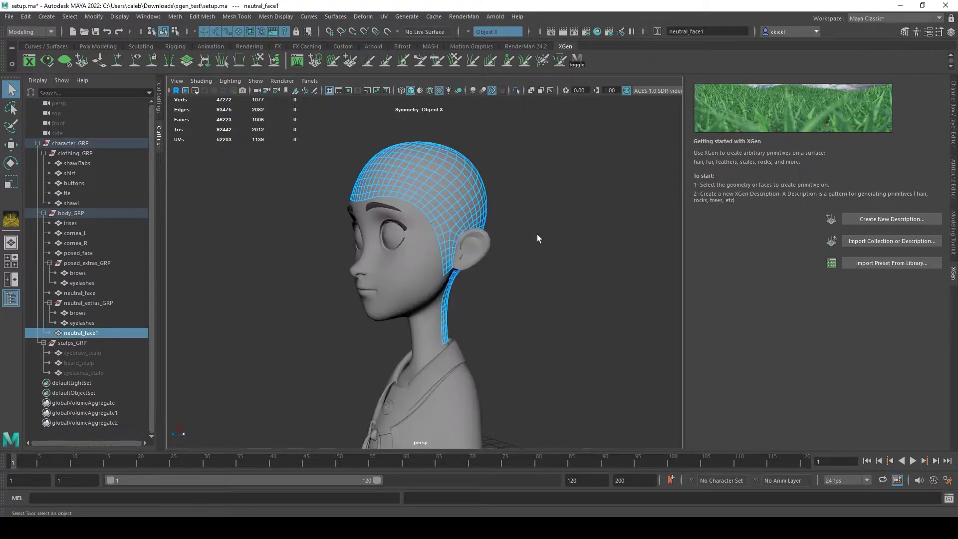
click(536, 235)
click(454, 229)
Step: Examine the scalp mesh on the character's head from several angles
alt+drag(239, 338, 269, 337)
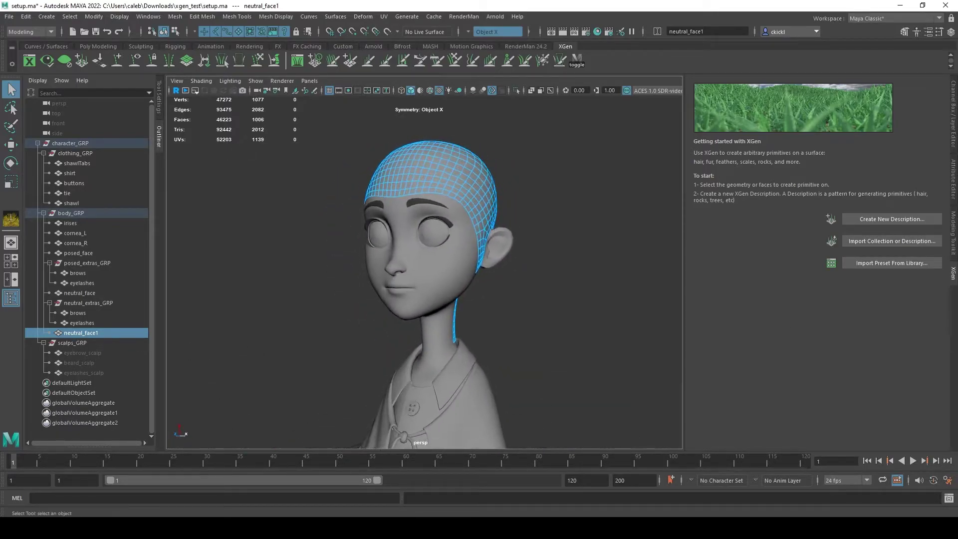
alt+drag(669, 295, 742, 309)
mouse_move(544, 301)
alt+mouse_down()
mouse_move(612, 308)
mouse_move(550, 308)
alt+mouse_up()
mouse_move(571, 223)
alt+mouse_down()
mouse_move(410, 229)
mouse_move(571, 231)
mouse_move(564, 227)
alt+mouse_up()
mouse_move(565, 227)
alt+middle_down()
mouse_move(574, 227)
mouse_move(566, 229)
alt+middle_up()
alt+drag(565, 229, 582, 231)
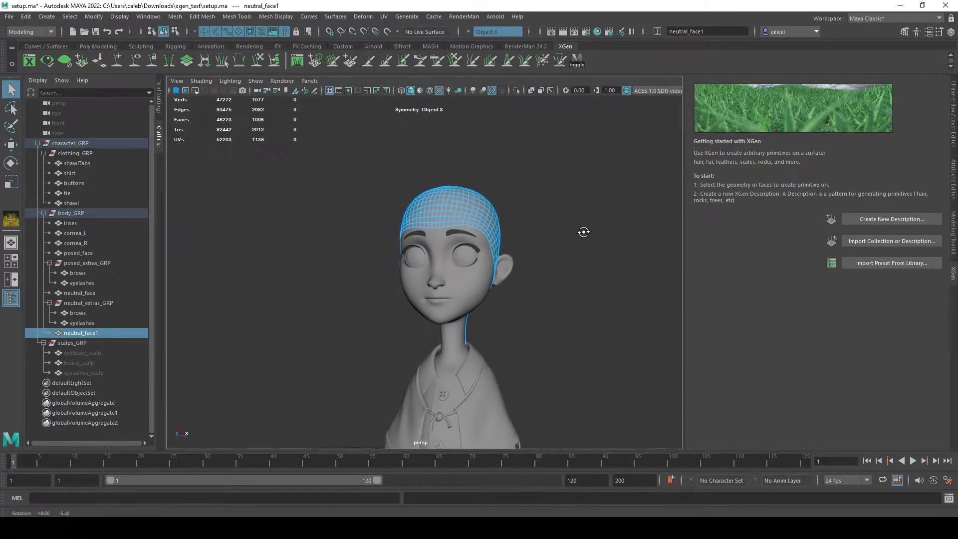
alt+drag(537, 198, 507, 199)
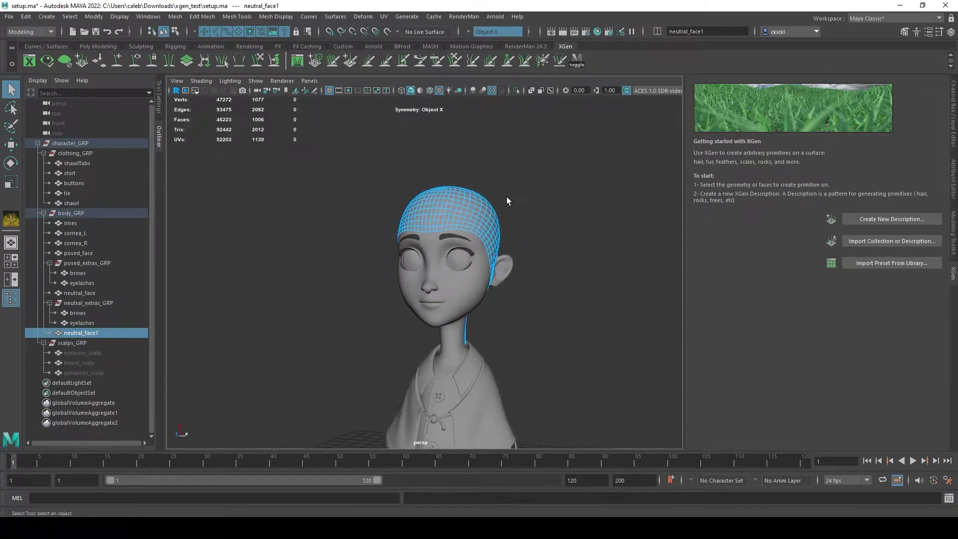
Step: Open the UV Editor for the scalp mesh and select all of its UV shells
click(387, 20)
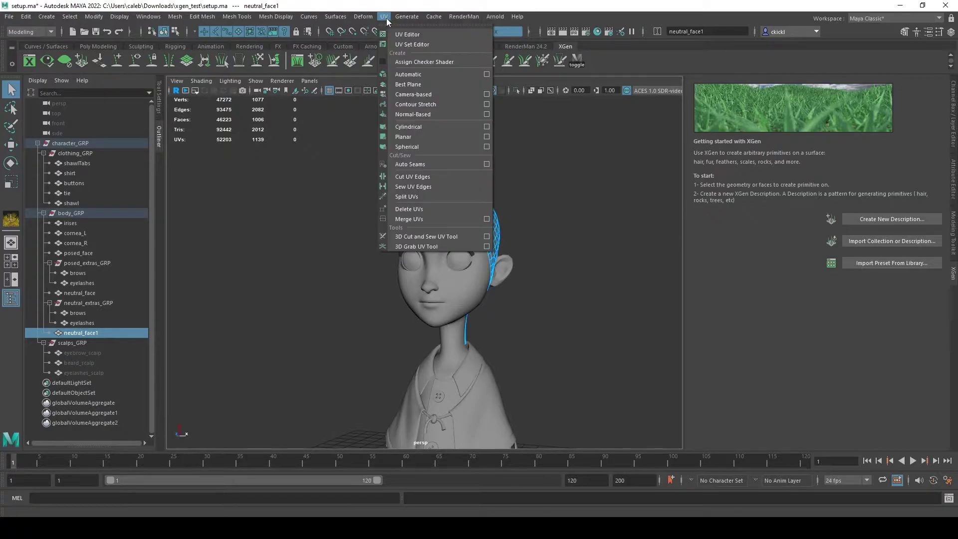
click(412, 36)
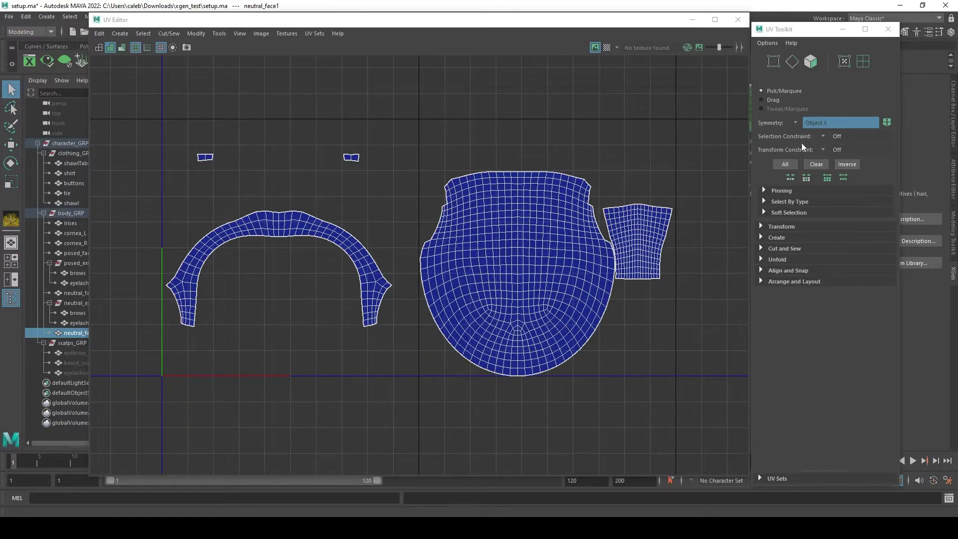
right_drag(260, 227, 224, 214)
drag(734, 439, 160, 144)
drag(502, 22, 599, 28)
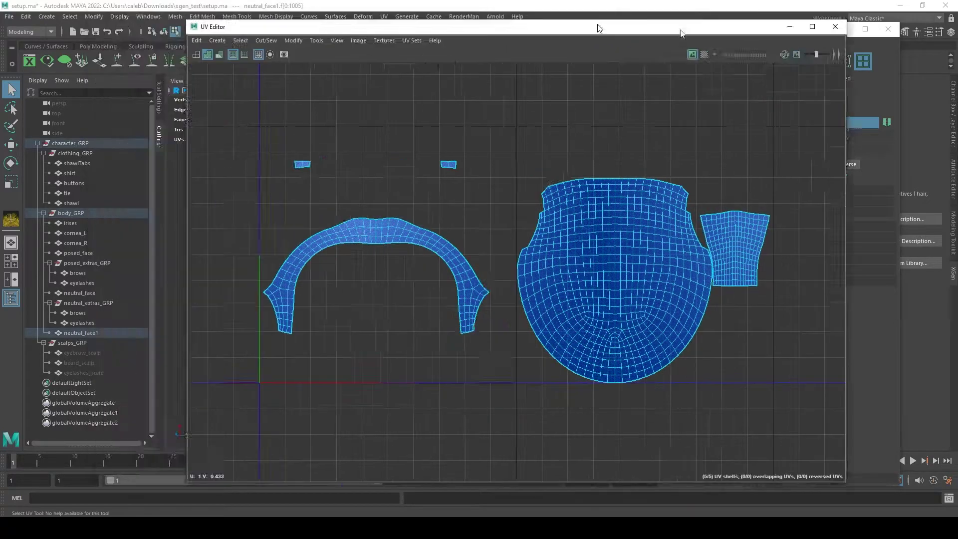
click(835, 26)
Step: Create a planar UV projection for the whole scalp mesh
right_drag(451, 202, 485, 219)
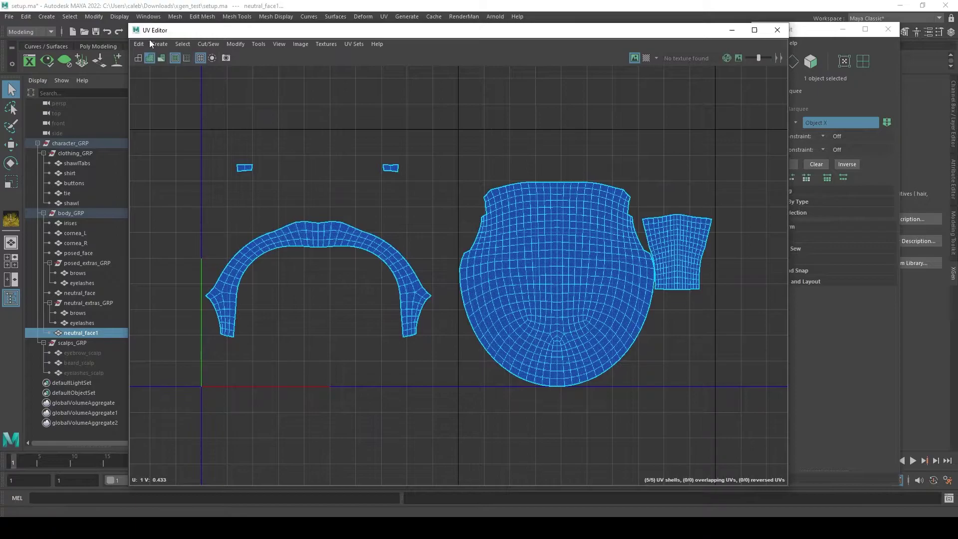
click(160, 43)
click(180, 125)
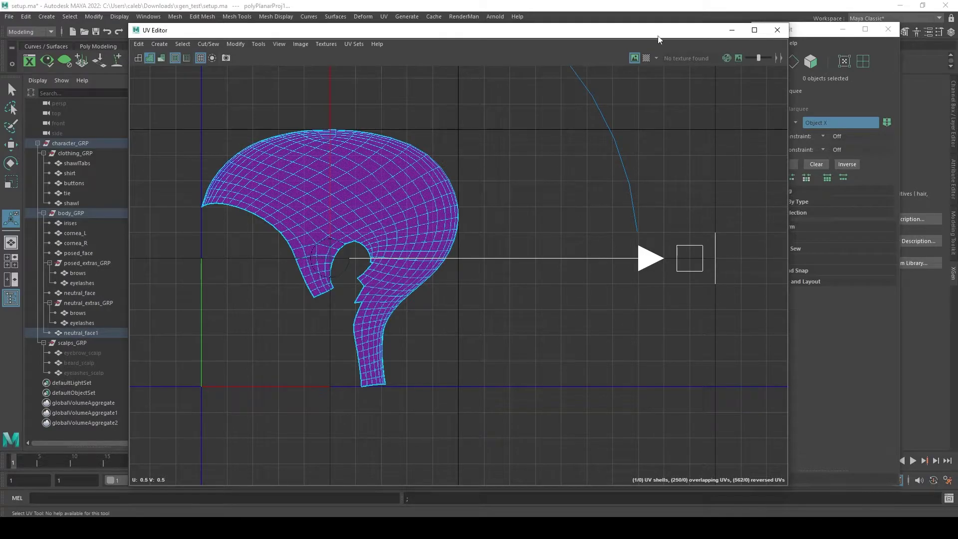
drag(655, 33, 620, 32)
Step: Unfold the scalp's projected UVs into a flat shell
click(201, 42)
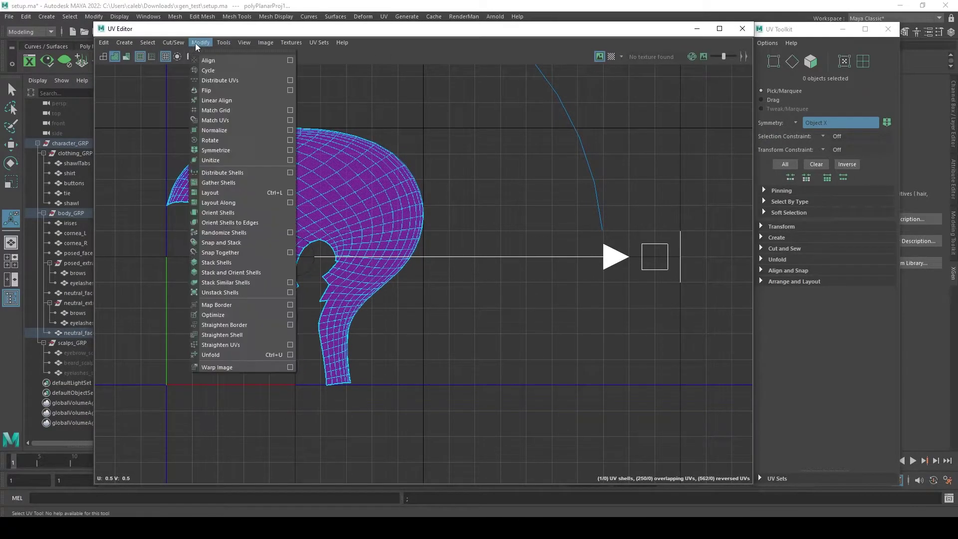
click(247, 353)
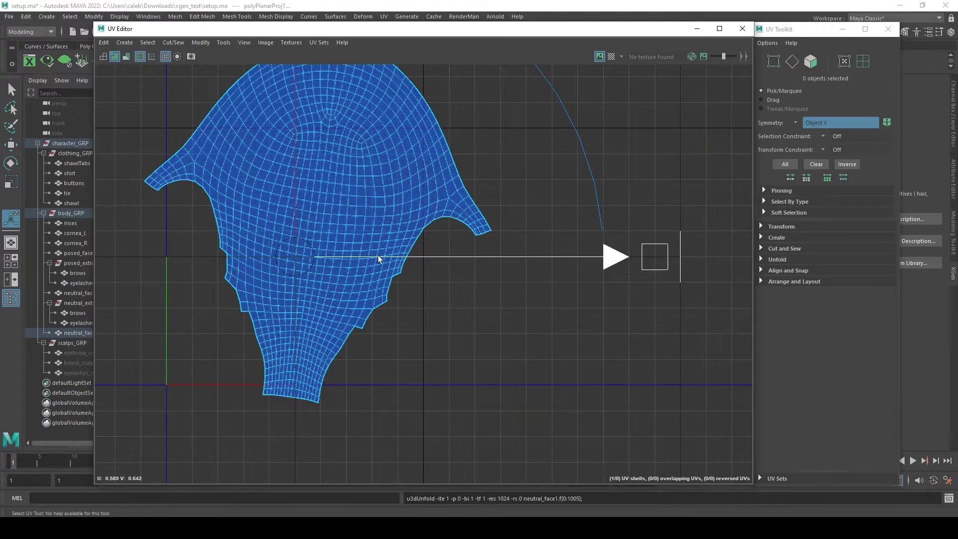
scroll(369, 239, down, 3)
scroll(401, 248, up, 3)
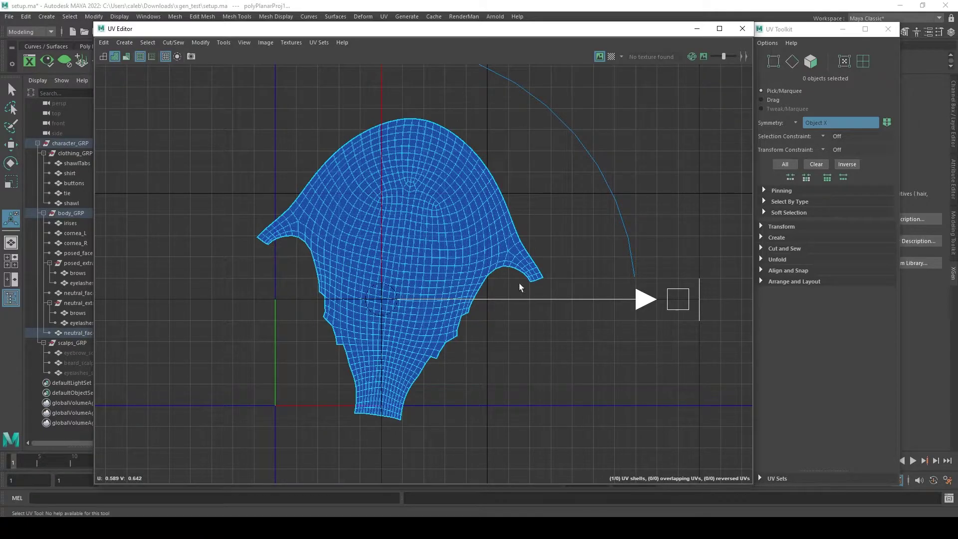
Step: Lay out the scalp's UV shell inside a single tile with a tile padding of 2 pixels
click(200, 43)
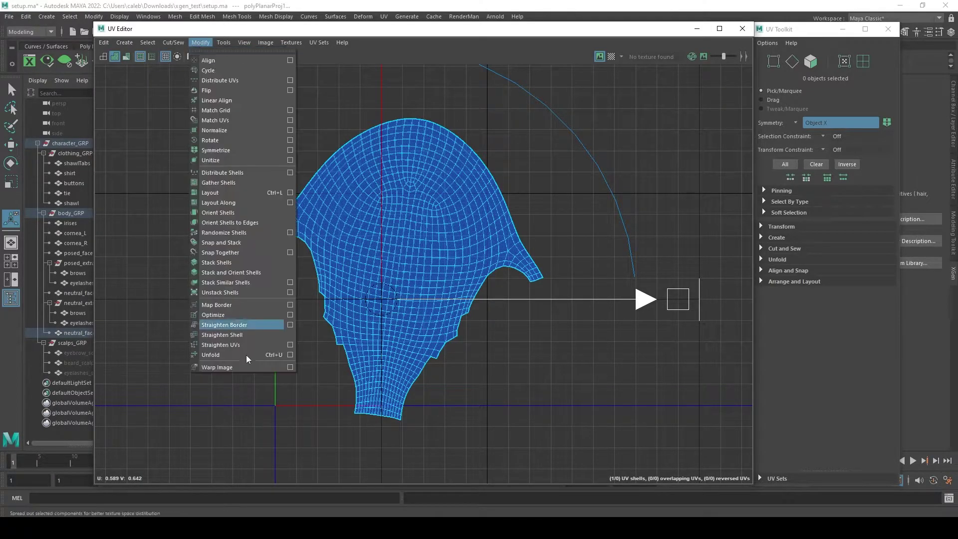
click(291, 193)
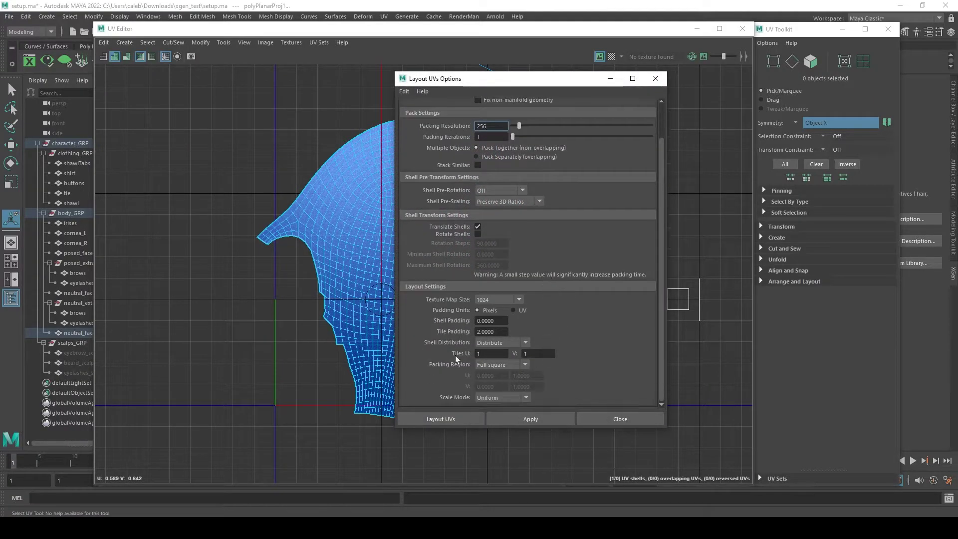
click(507, 332)
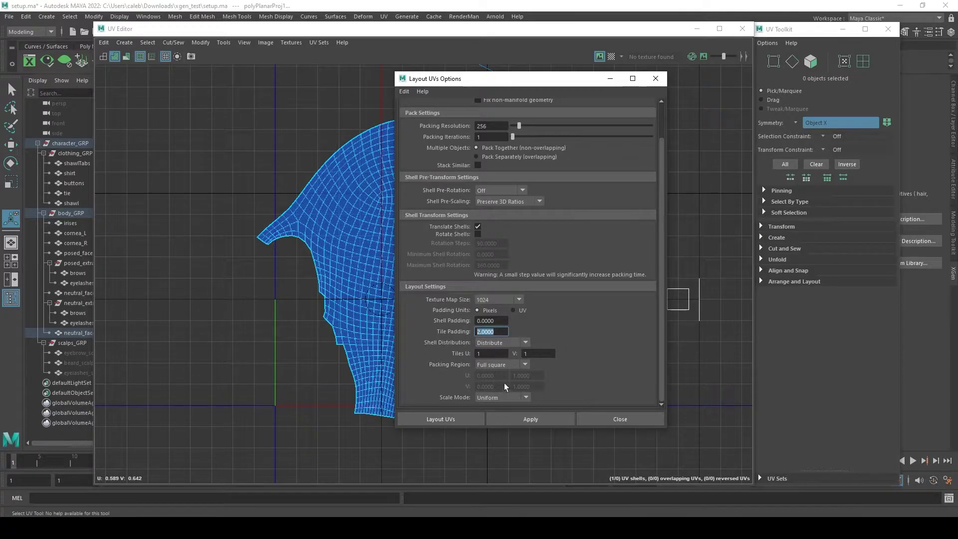
click(546, 418)
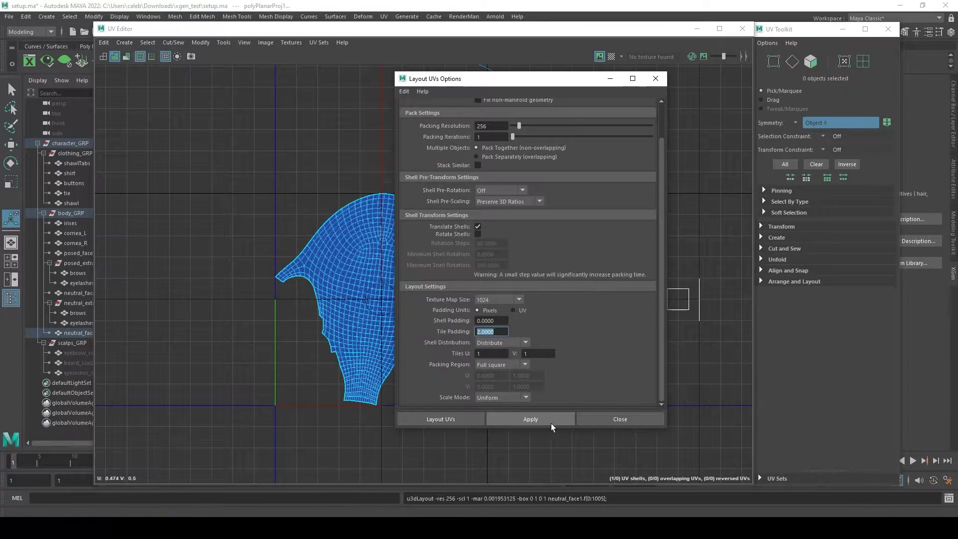
click(620, 419)
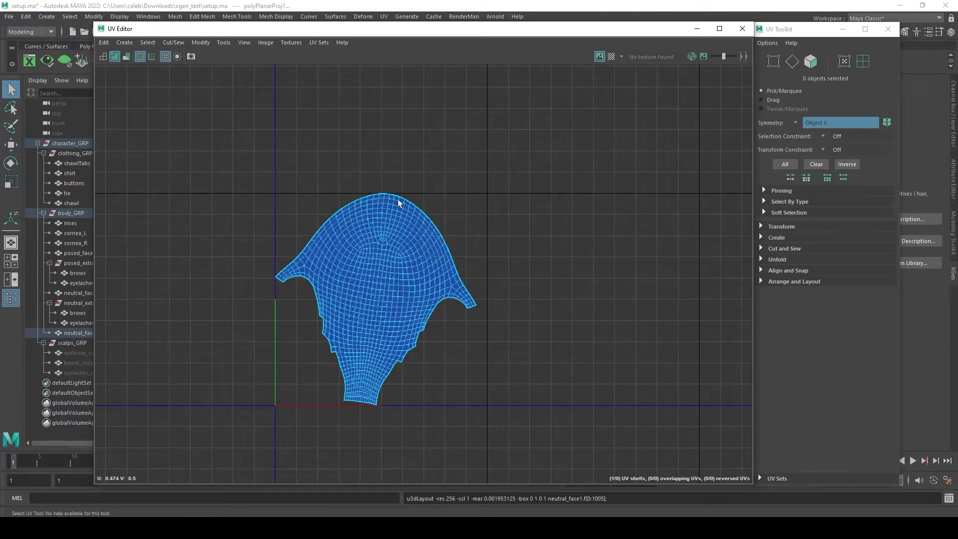
scroll(400, 202, up, 3)
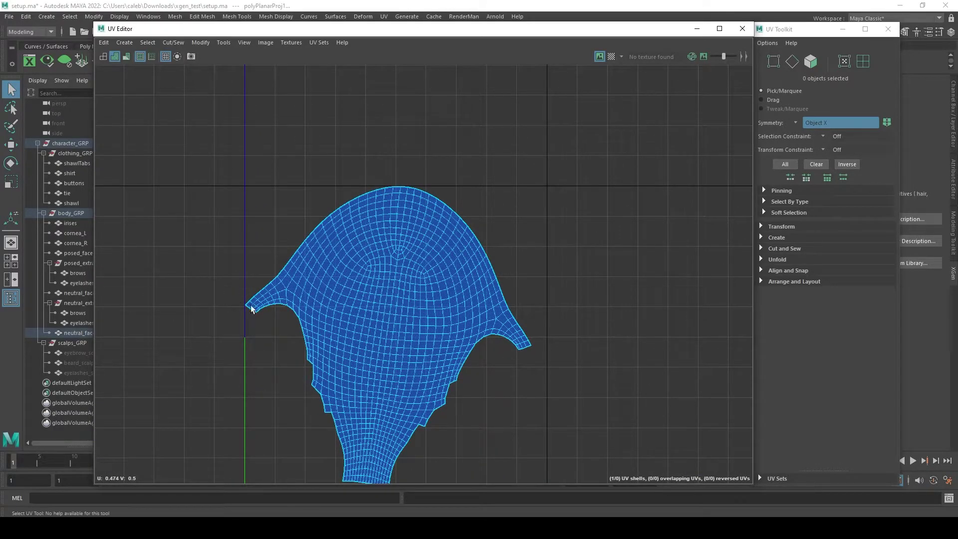
Step: Examine the outer edges of the scalp's UV shell against the borders of its UV tile
scroll(370, 394, up, 1)
scroll(255, 314, up, 2)
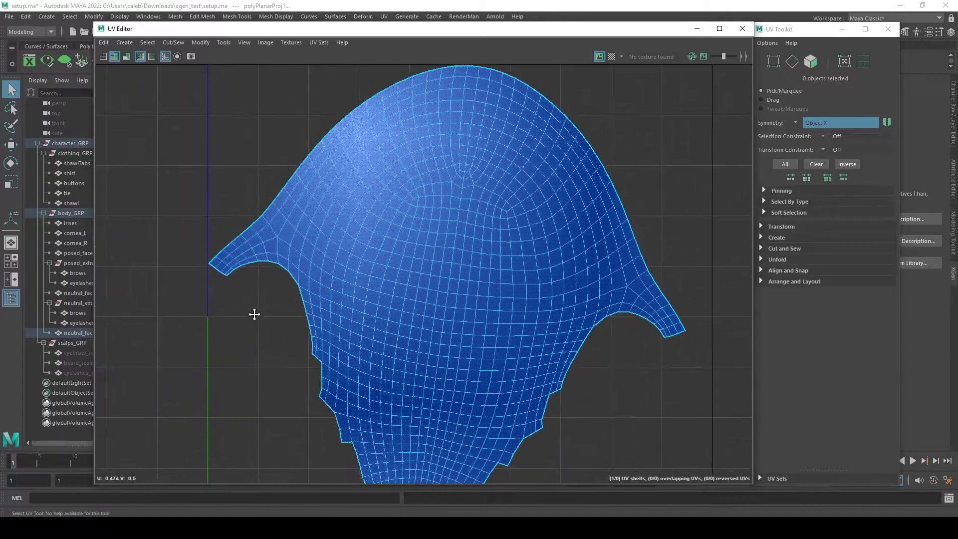
scroll(334, 181, up, 2)
scroll(349, 248, up, 1)
alt+middle_drag(350, 248, 246, 199)
scroll(511, 372, up, 2)
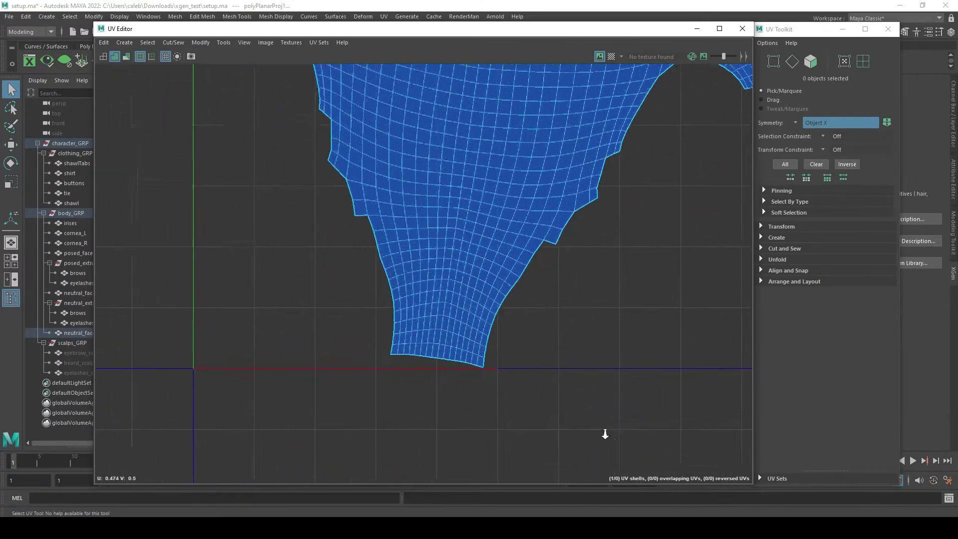
scroll(488, 366, down, 2)
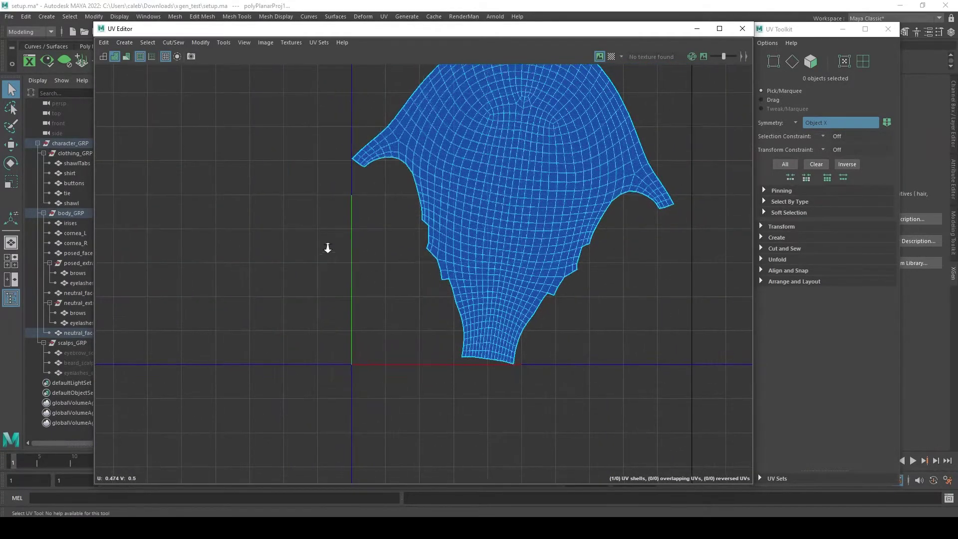
key(f)
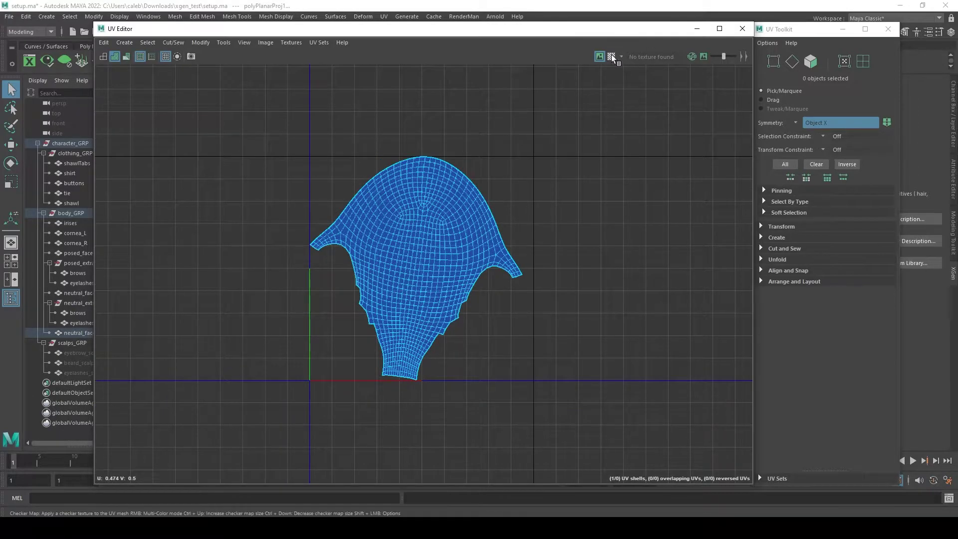
Step: Try shifting the scalp's UV shell sideways across the tile border with the checker map displayed, and undo the shift
click(613, 59)
right_drag(396, 250, 370, 245)
key(w)
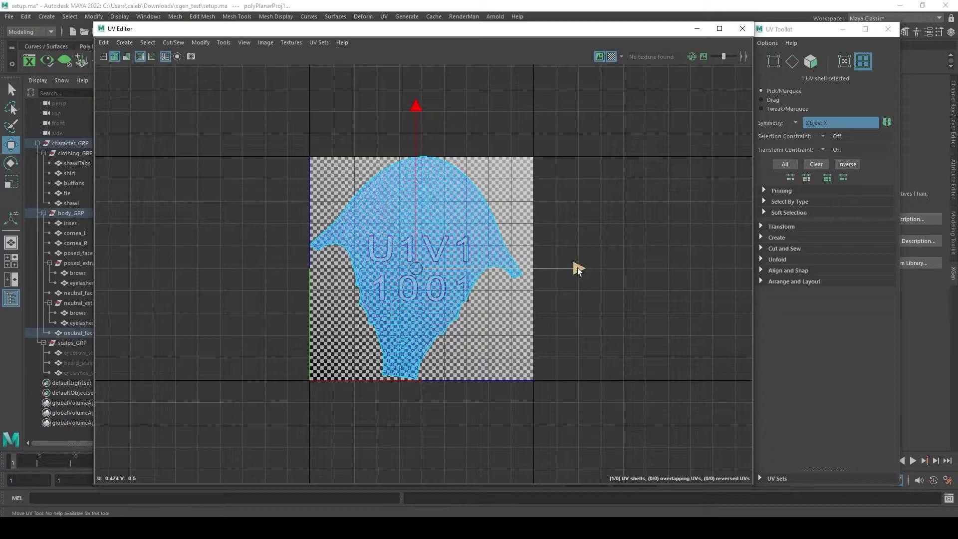
drag(579, 268, 590, 268)
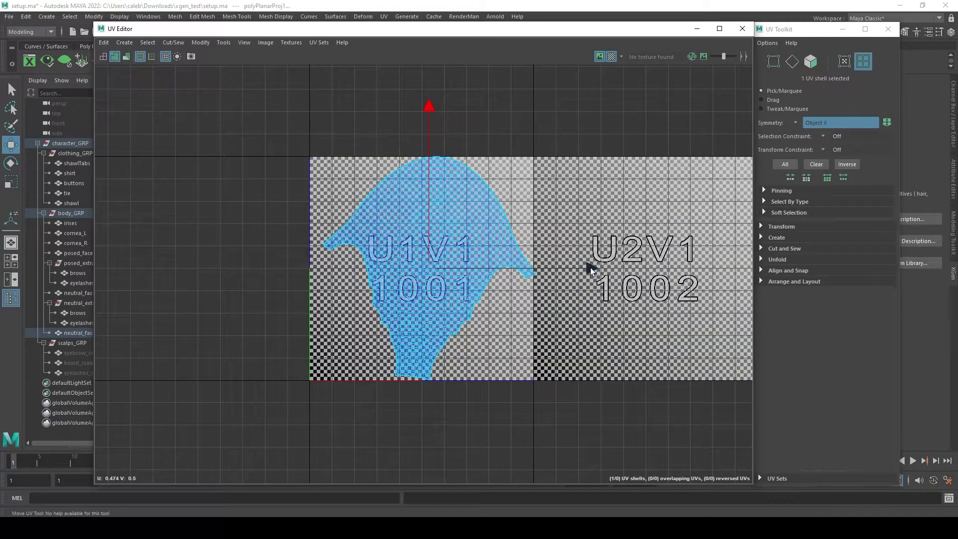
alt+middle_drag(601, 263, 495, 266)
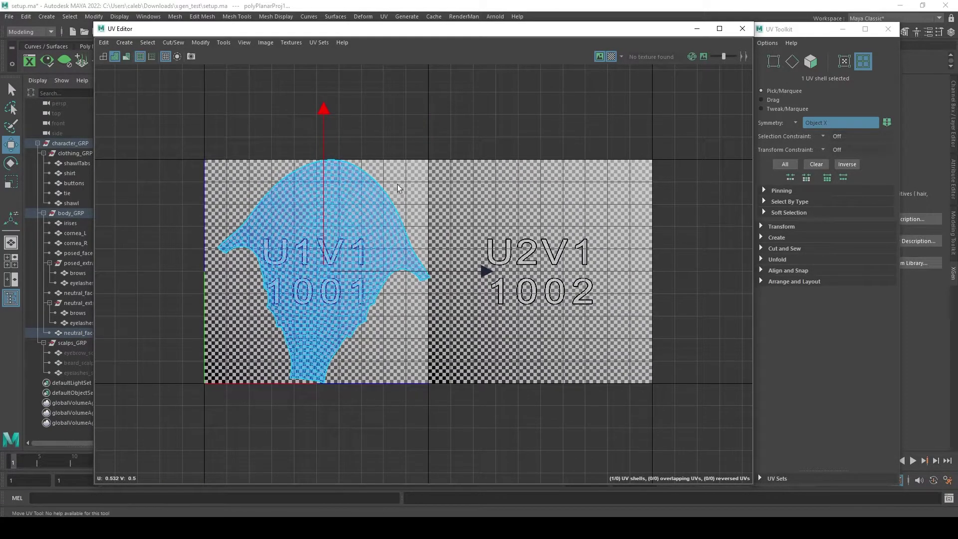
key(ctrl+z)
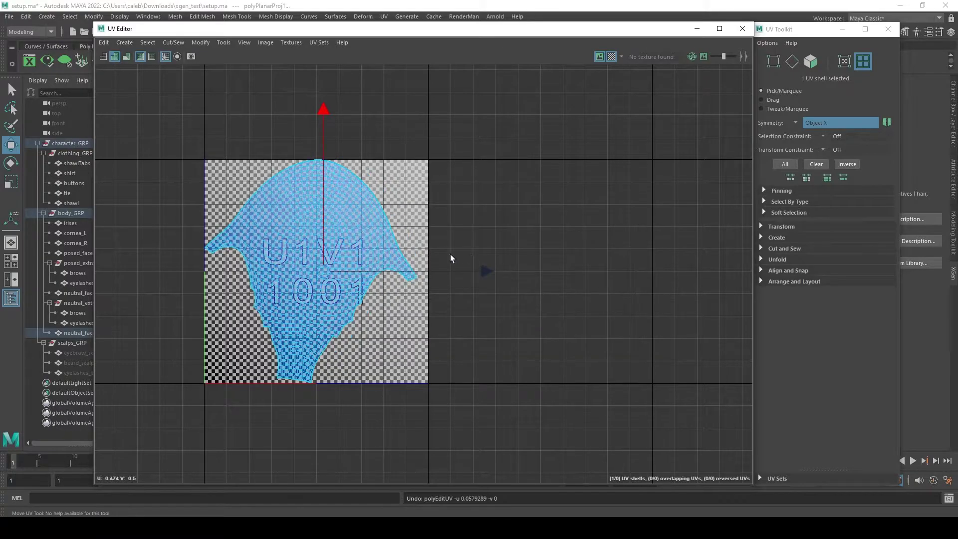
click(612, 55)
scroll(471, 203, up, 4)
key(q)
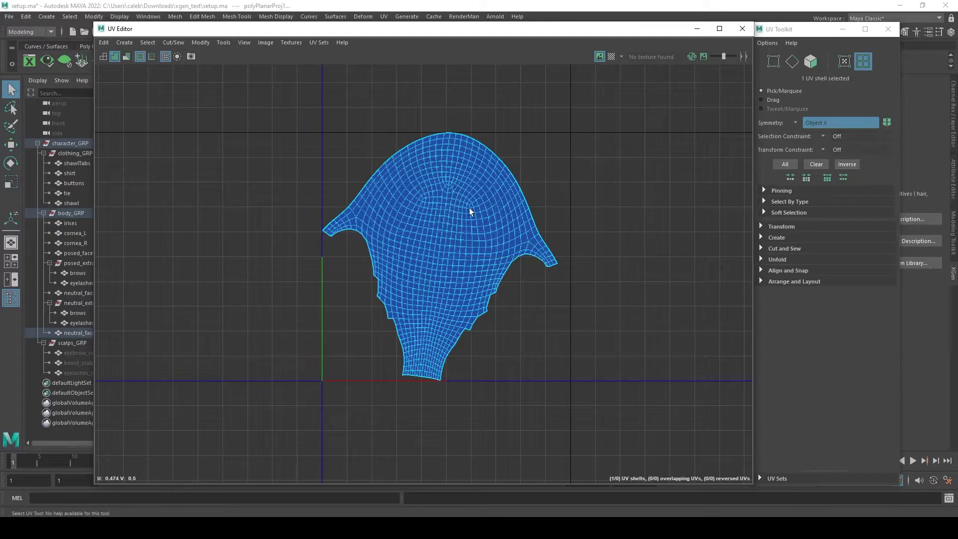
alt+middle_drag(452, 206, 440, 200)
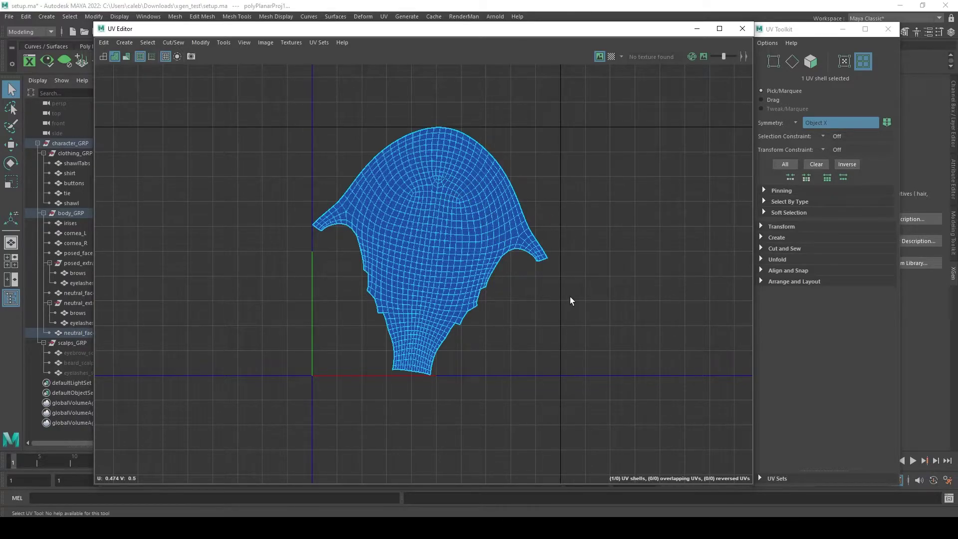
scroll(556, 295, down, 3)
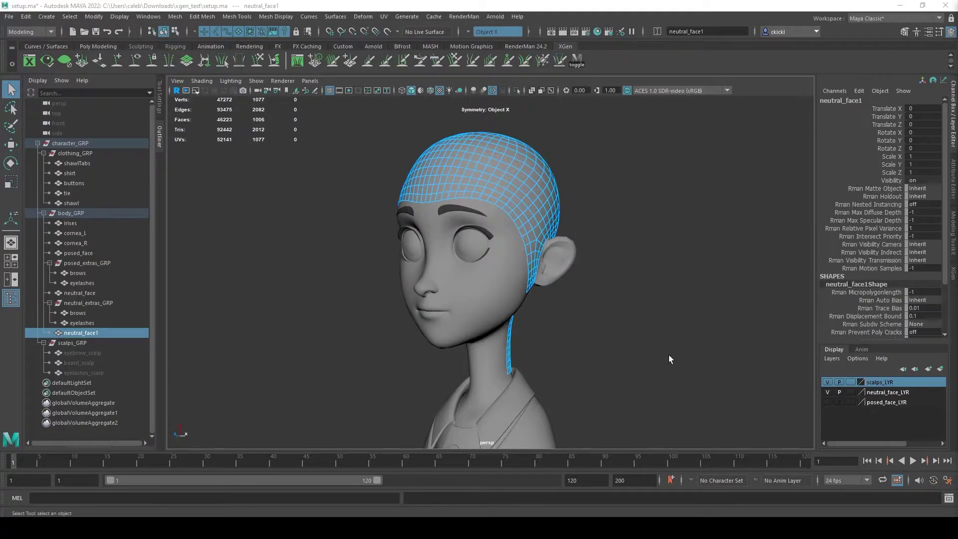
Step: Unparent the neutral_face1 scalp mesh from its group so it sits at the scene's root level
alt+drag(669, 356, 657, 348)
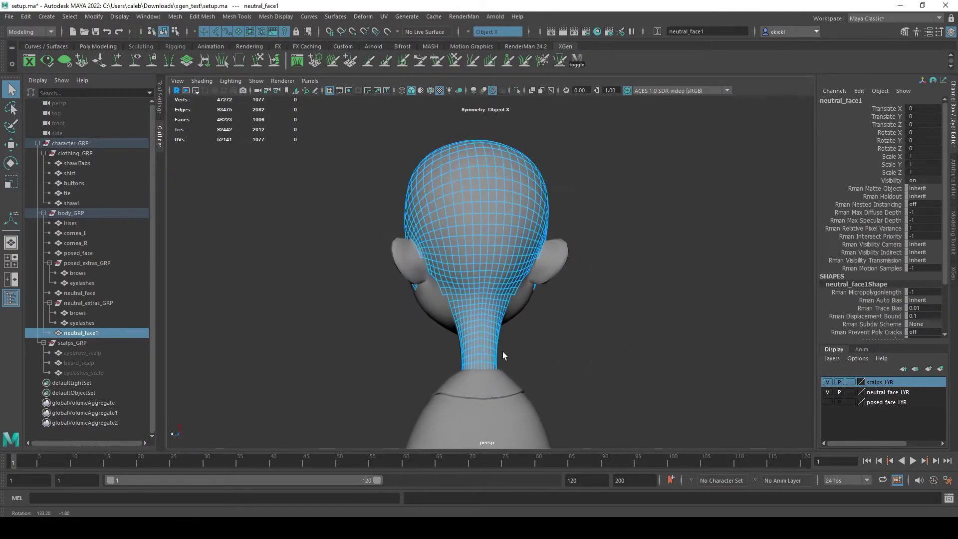
alt+drag(503, 352, 586, 355)
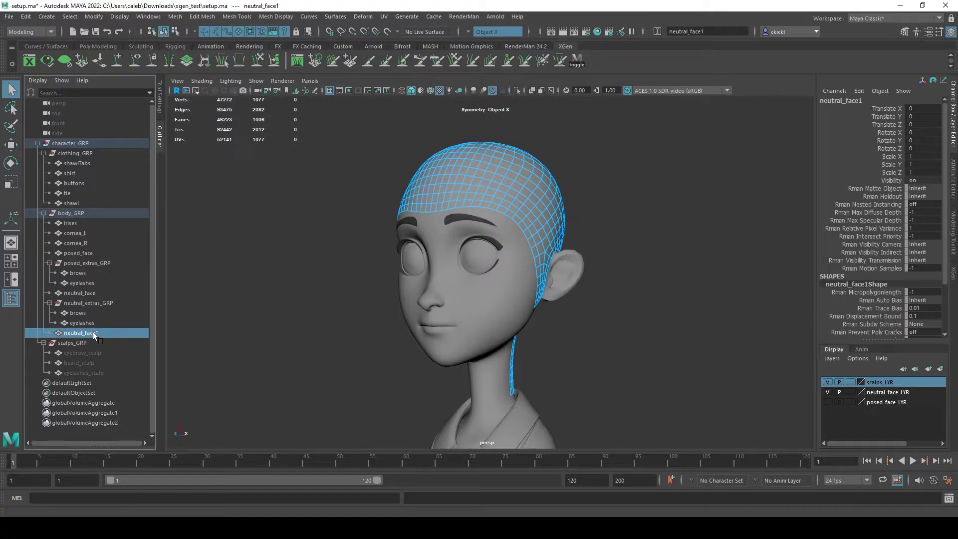
key(shift+p)
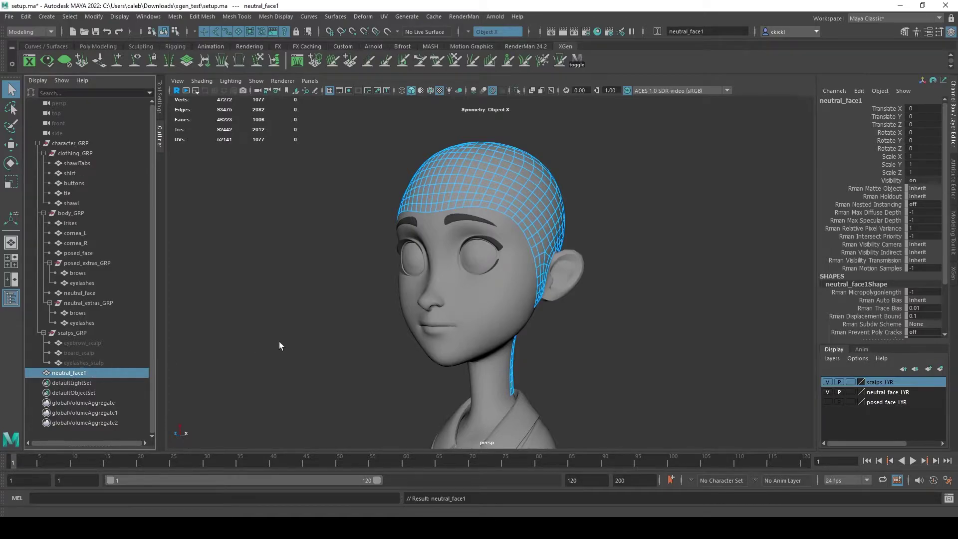
alt+drag(280, 345, 300, 338)
alt+drag(225, 388, 214, 379)
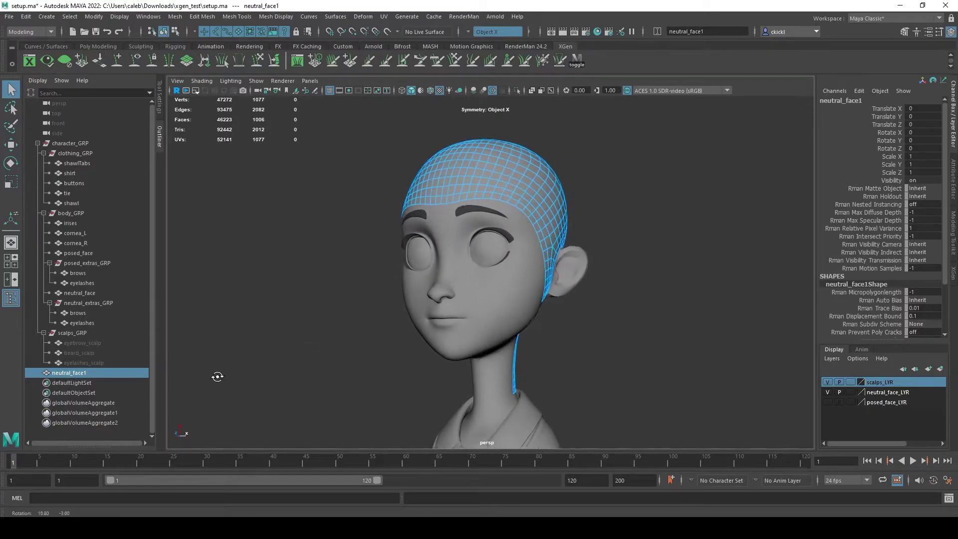
Step: Rename the unparented scalp mesh to hair_scalp
double_click(75, 373)
text(hair_scalp)
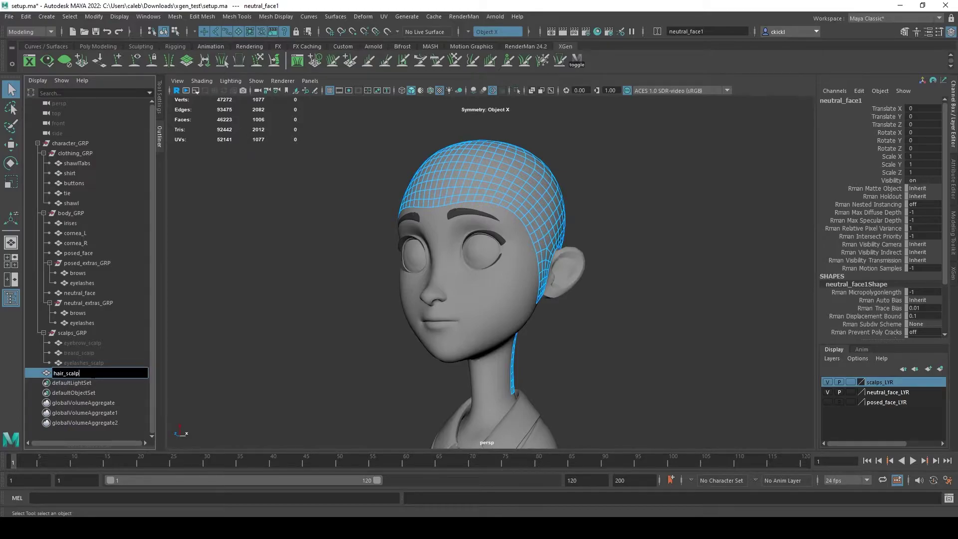
key(Return)
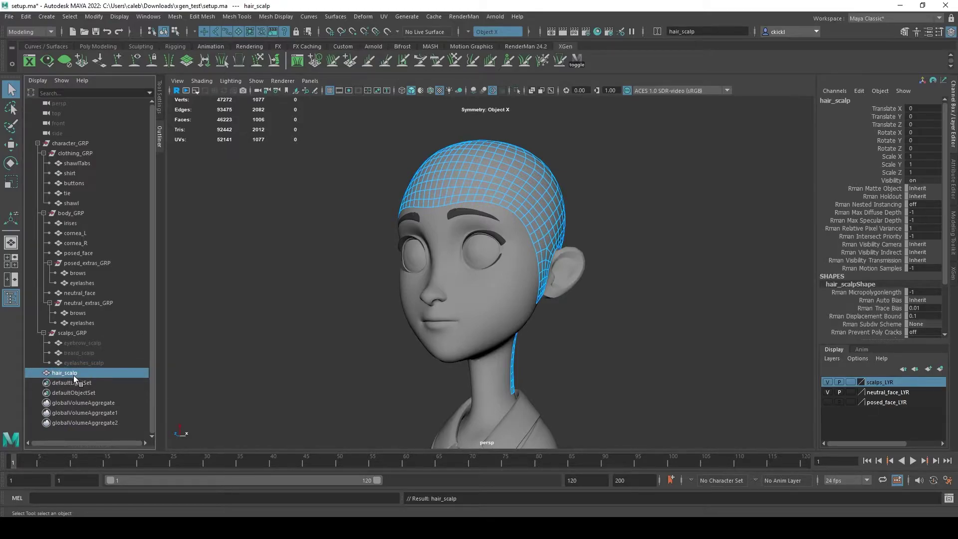
alt+drag(322, 345, 248, 365)
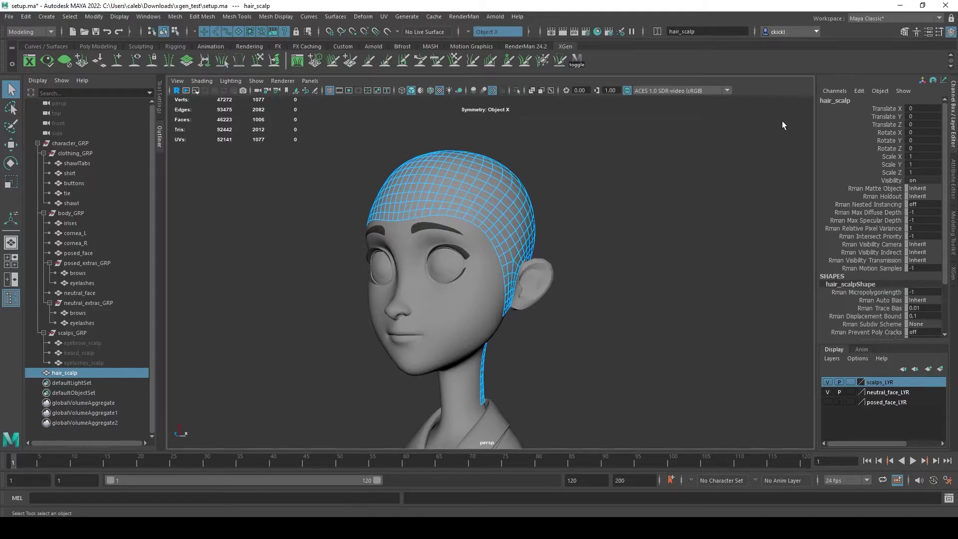
Step: Freeze all transformations of the hair_scalp mesh and deselect it
right_click(878, 122)
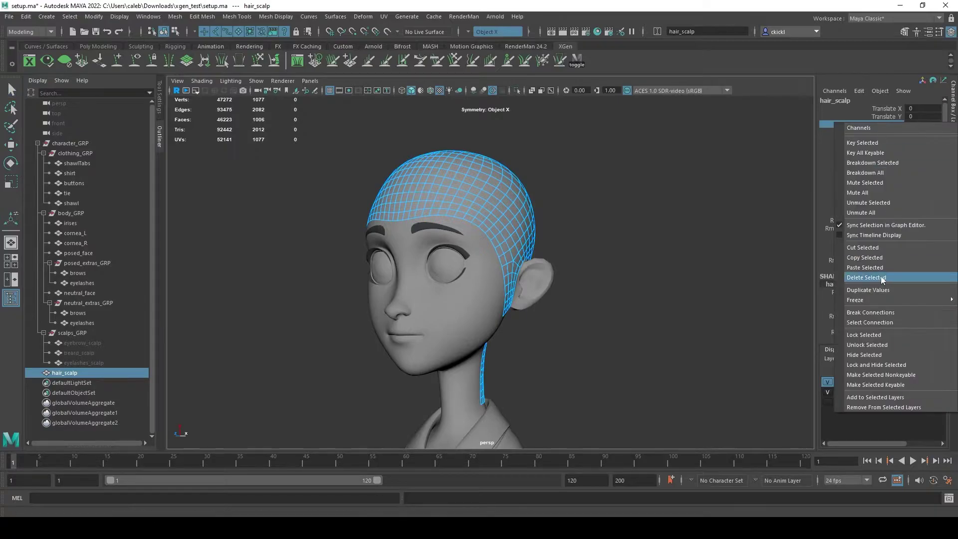
mouse_move(864, 300)
click(794, 330)
click(672, 323)
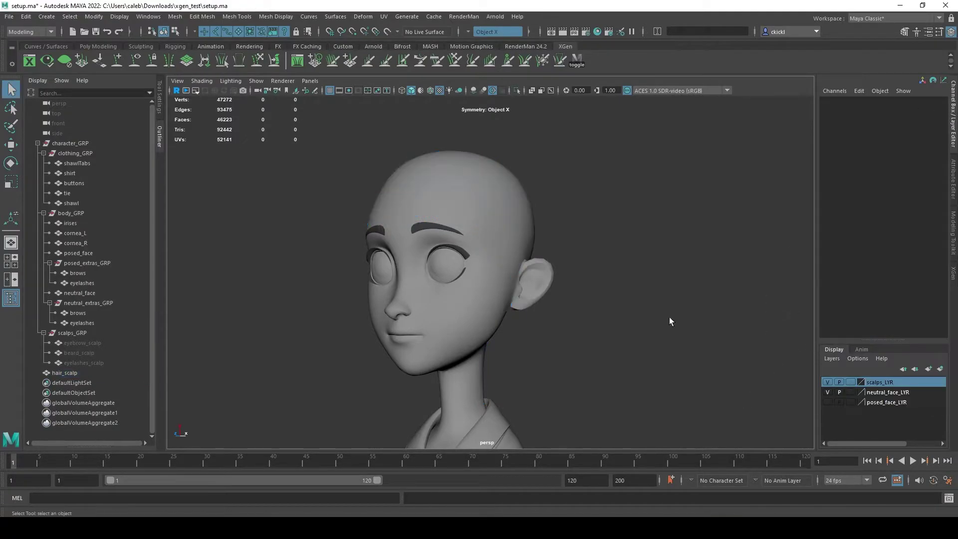
Step: Try to clear the modelling history from the hair_scalp mesh
click(64, 374)
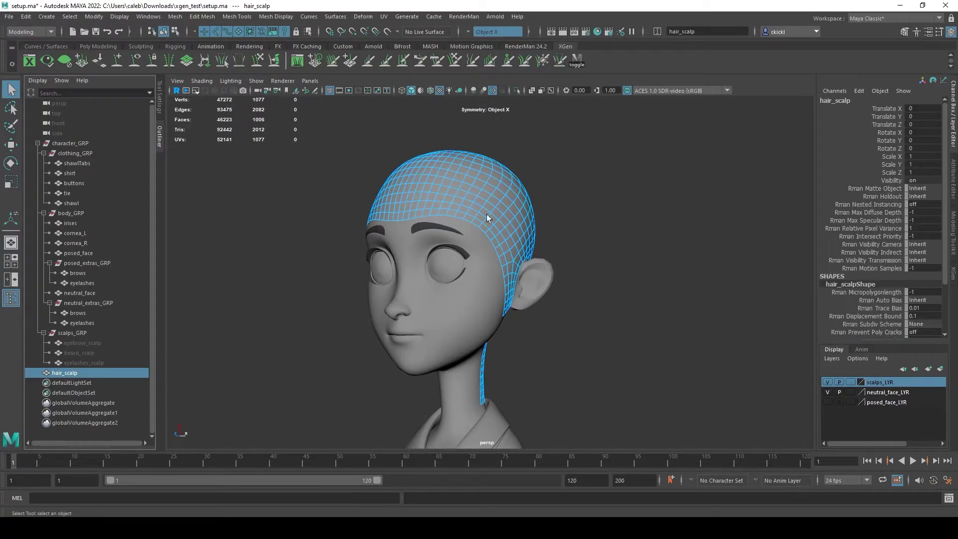
alt+right_drag(649, 294, 589, 277)
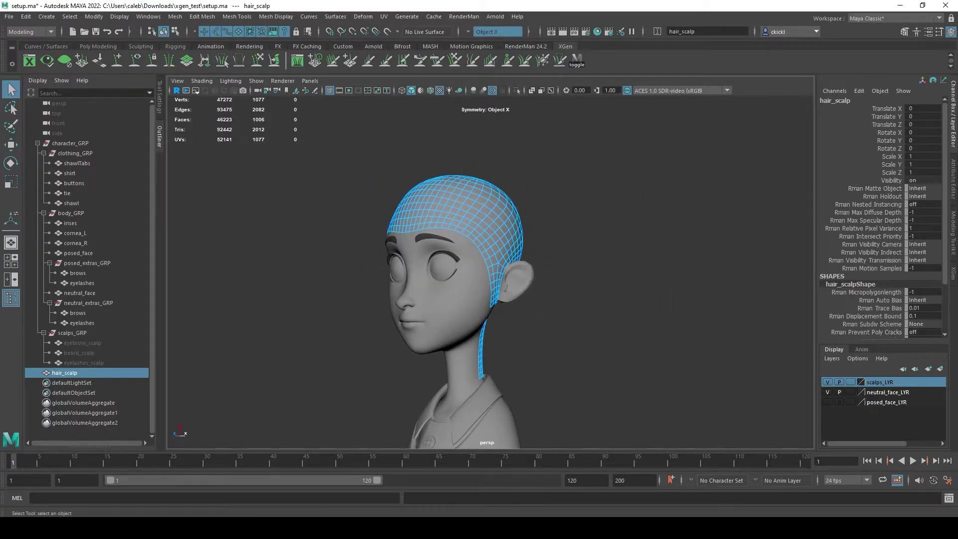
alt+drag(503, 199, 401, 181)
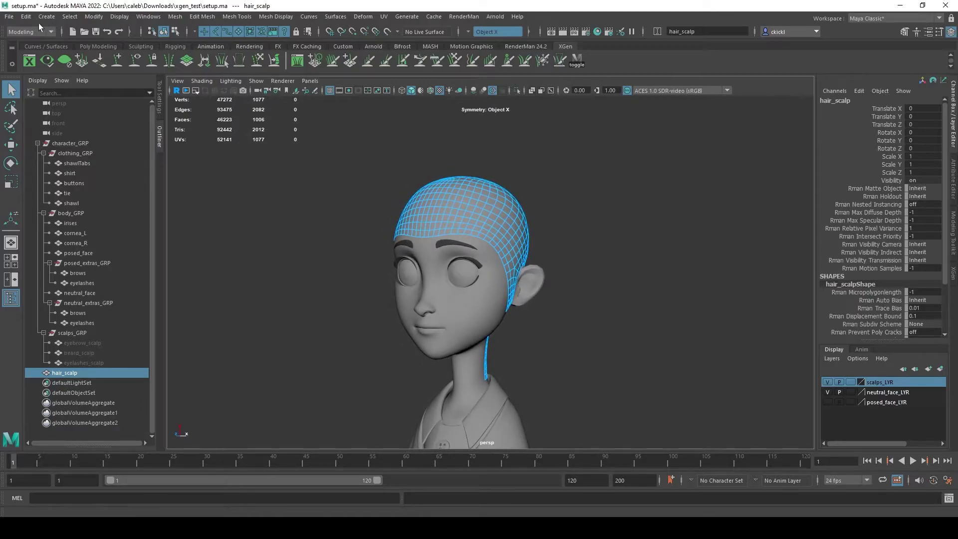
click(24, 17)
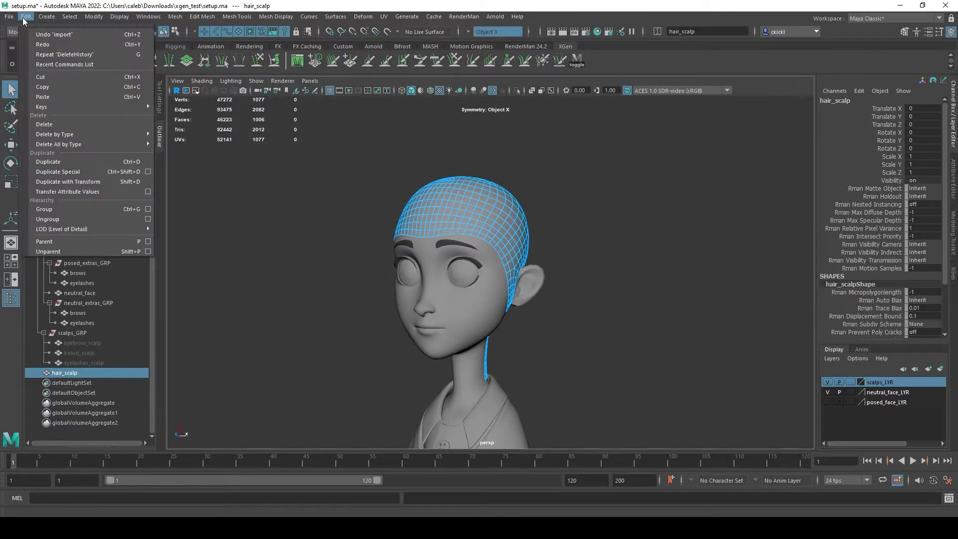
mouse_move(82, 136)
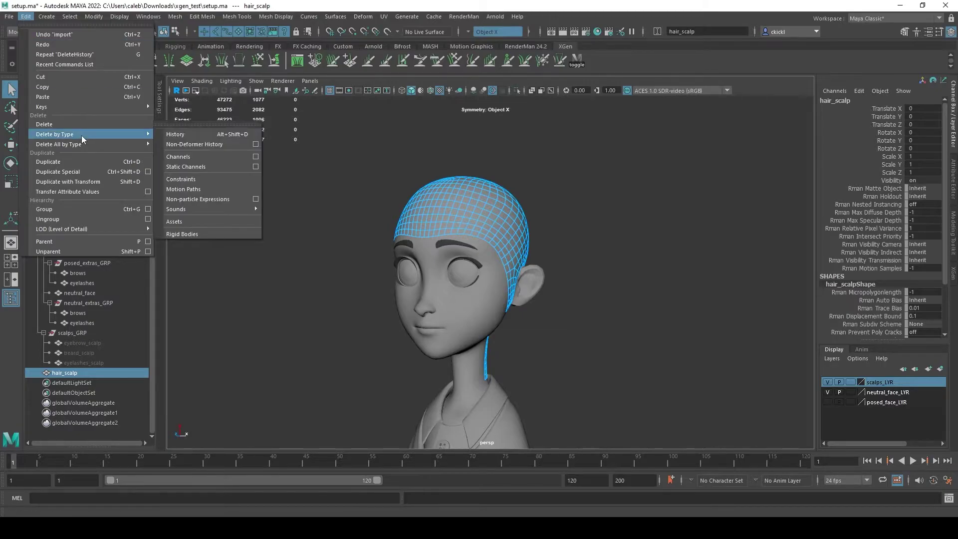
click(180, 134)
click(720, 268)
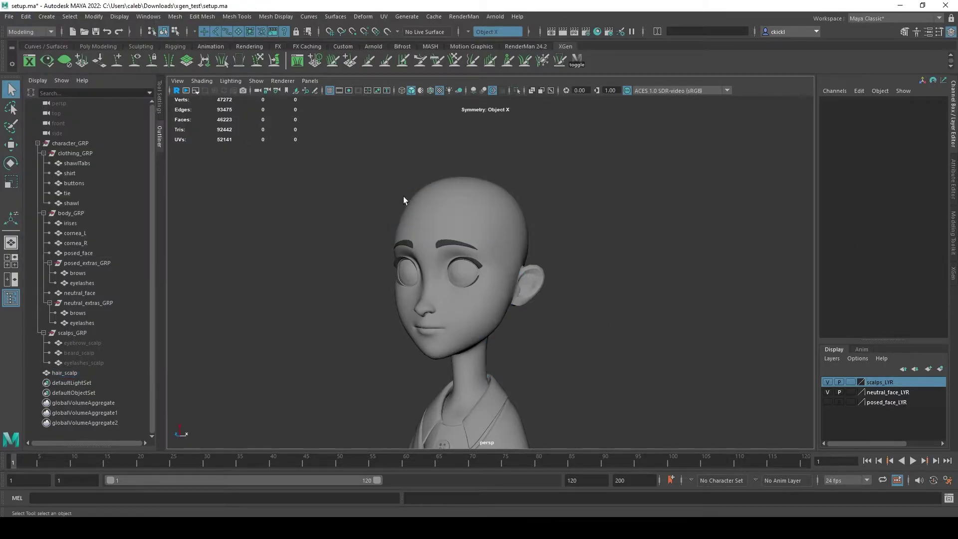
Step: Select hair_scalp and examine the construction history nodes listed among its inputs
click(75, 373)
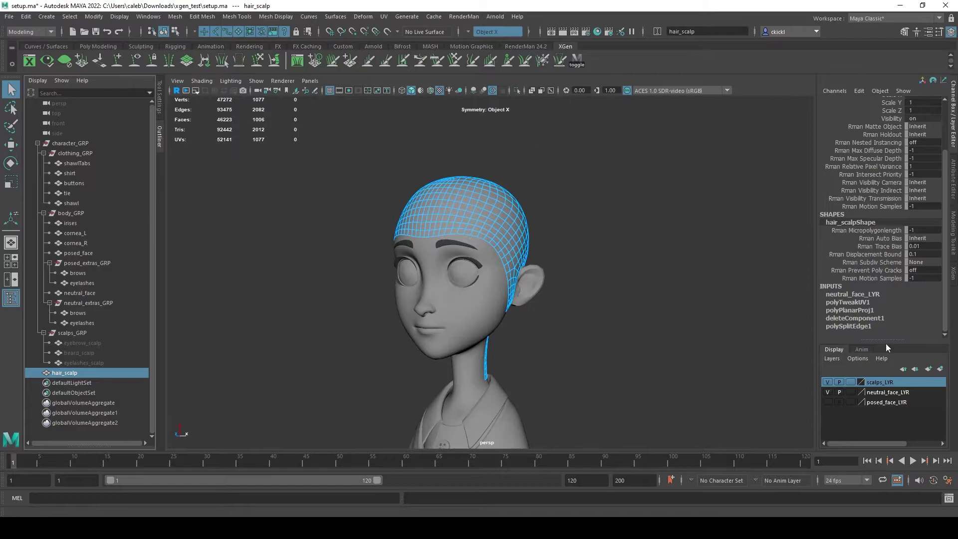
alt+drag(601, 361, 562, 332)
alt+drag(496, 289, 582, 310)
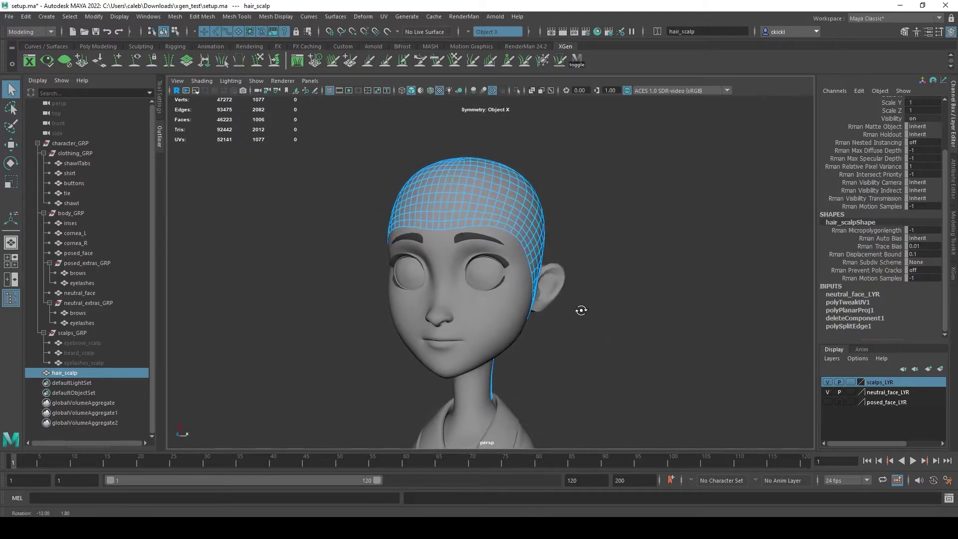
scroll(576, 307, up, 2)
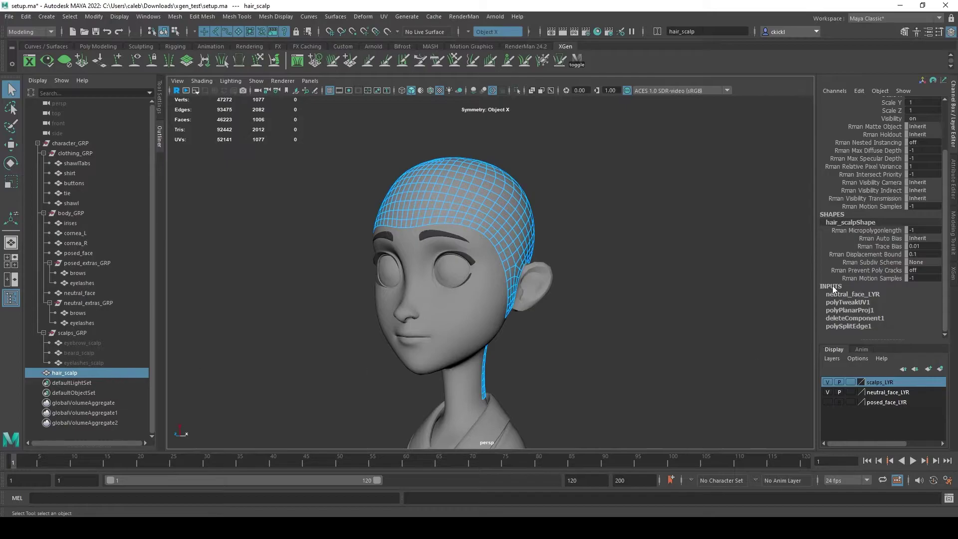
alt+drag(714, 343, 300, 210)
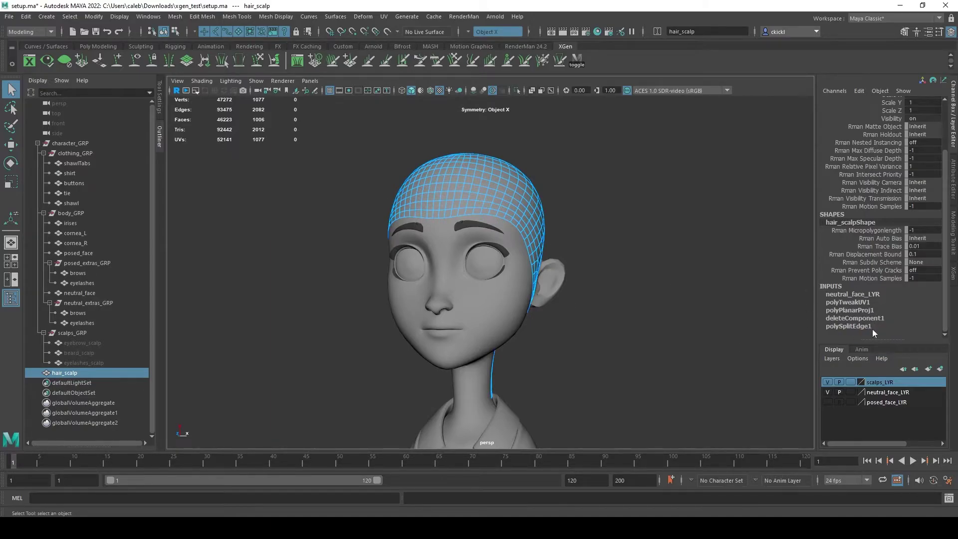
alt+drag(753, 321, 272, 179)
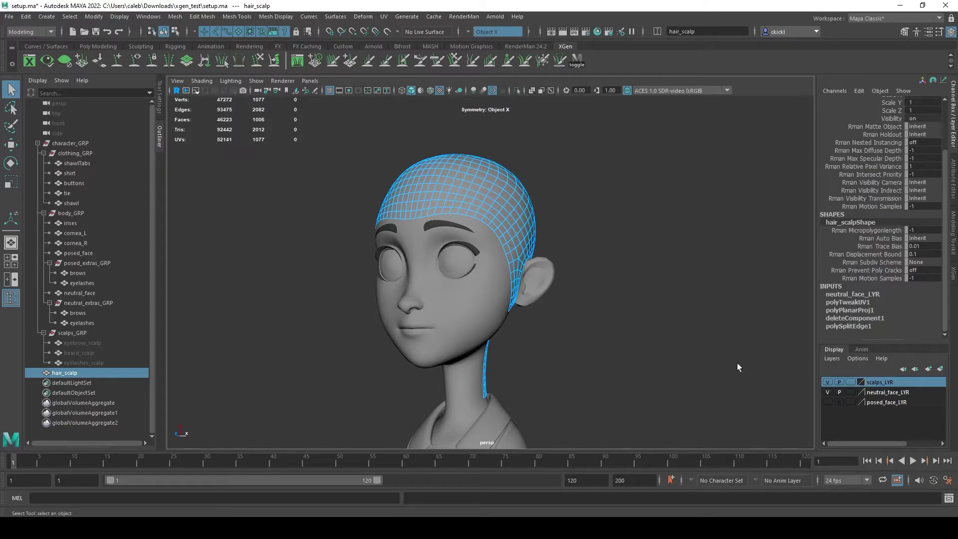
alt+drag(563, 241, 467, 234)
alt+drag(265, 177, 293, 160)
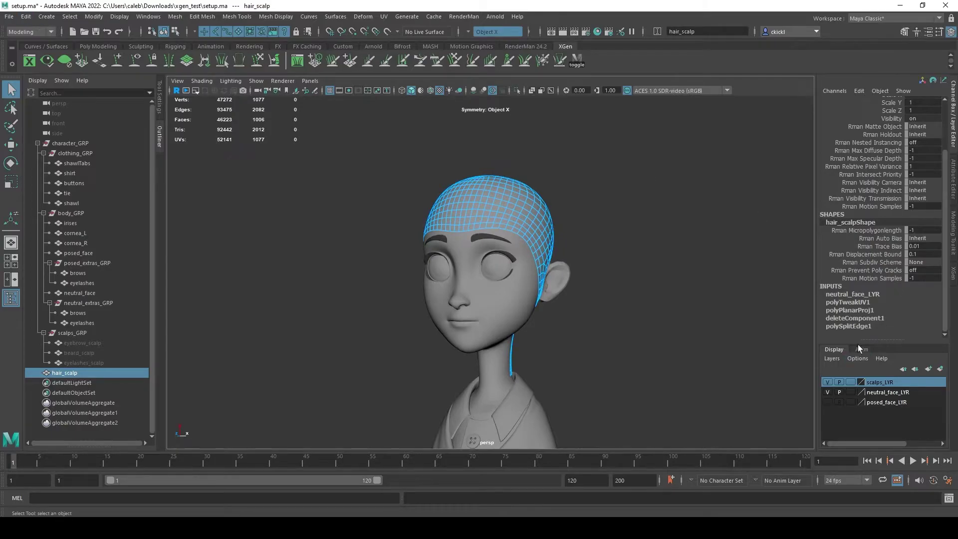
Step: Delete the construction history of the hair_scalp mesh
click(26, 17)
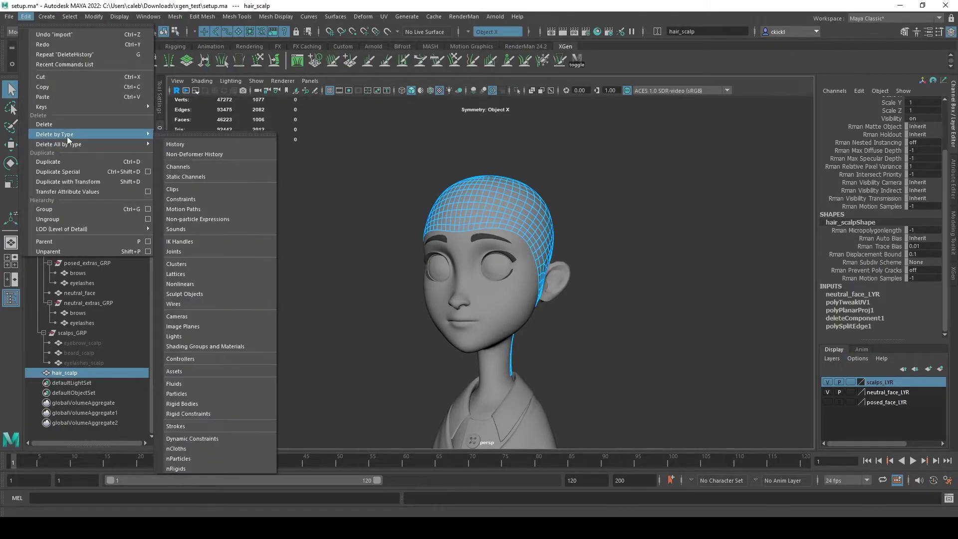
click(170, 135)
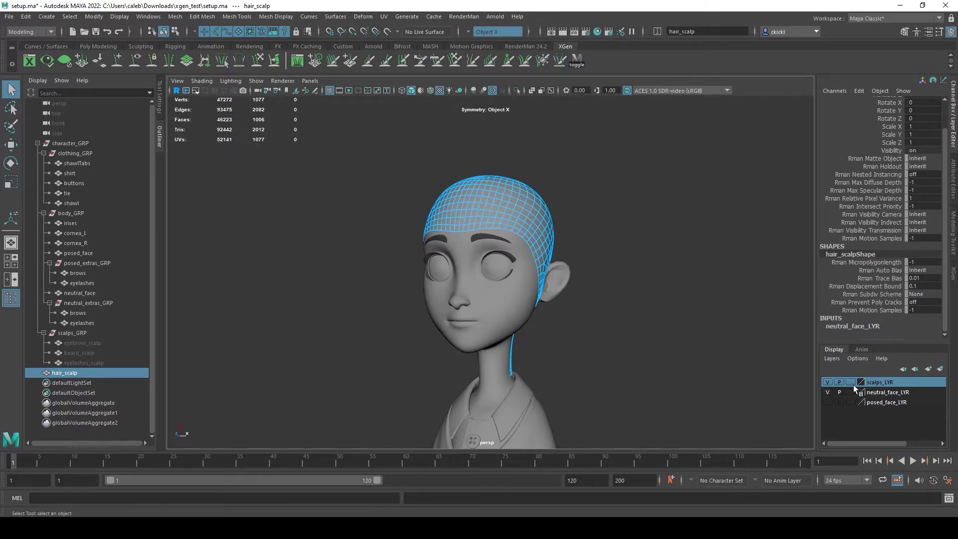
alt+drag(756, 331, 602, 302)
alt+drag(190, 289, 579, 319)
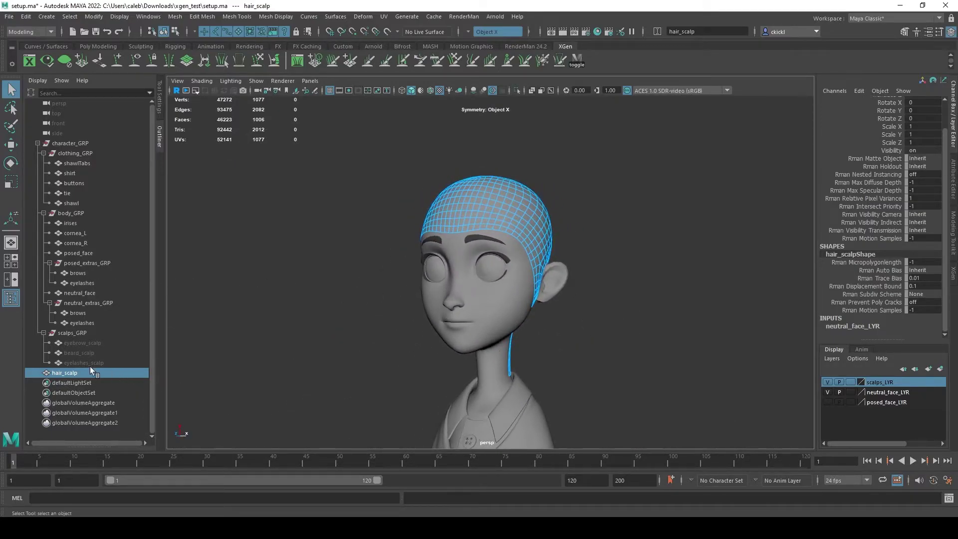
Step: Move the hair_scalp mesh into scalps_GRP alongside the other scalp meshes
click(73, 373)
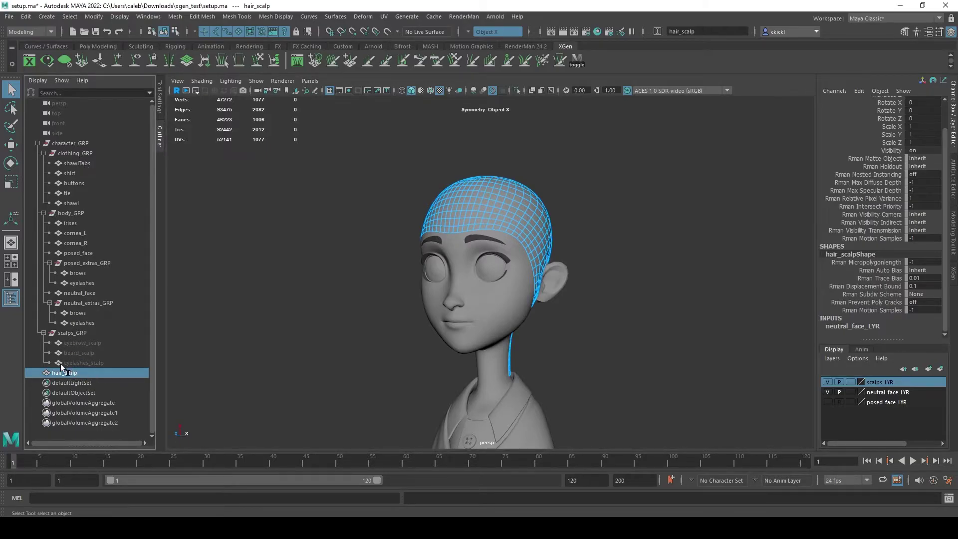
drag(71, 375, 78, 280)
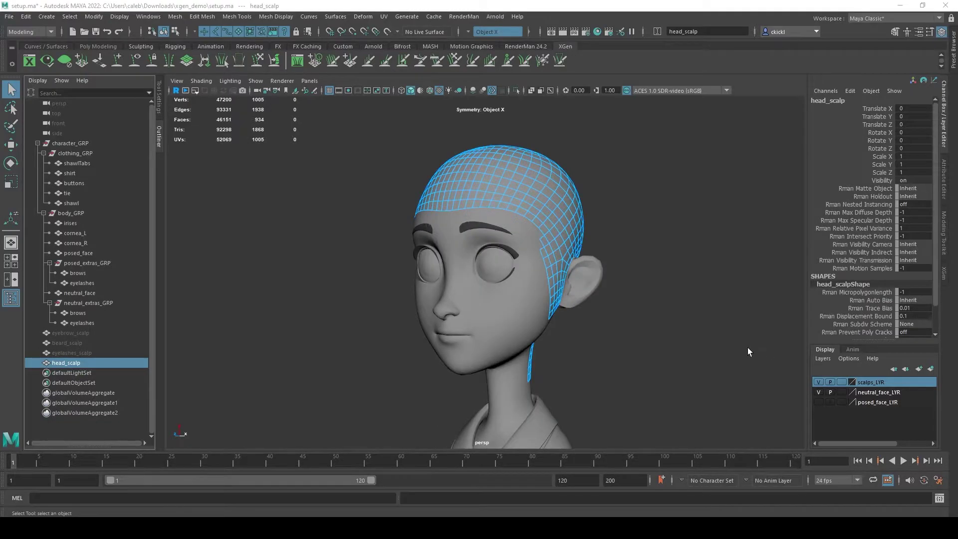
alt+drag(748, 352, 668, 332)
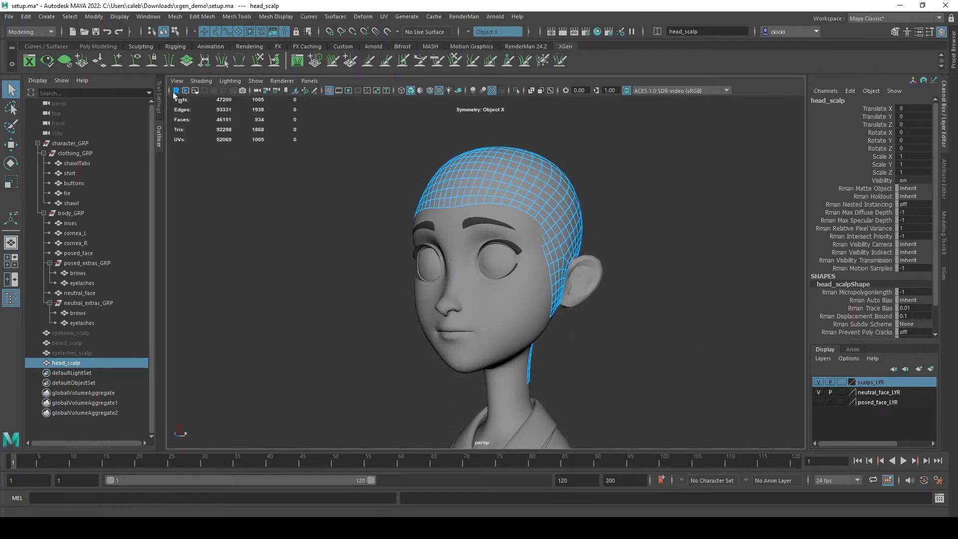
alt+drag(605, 207, 652, 237)
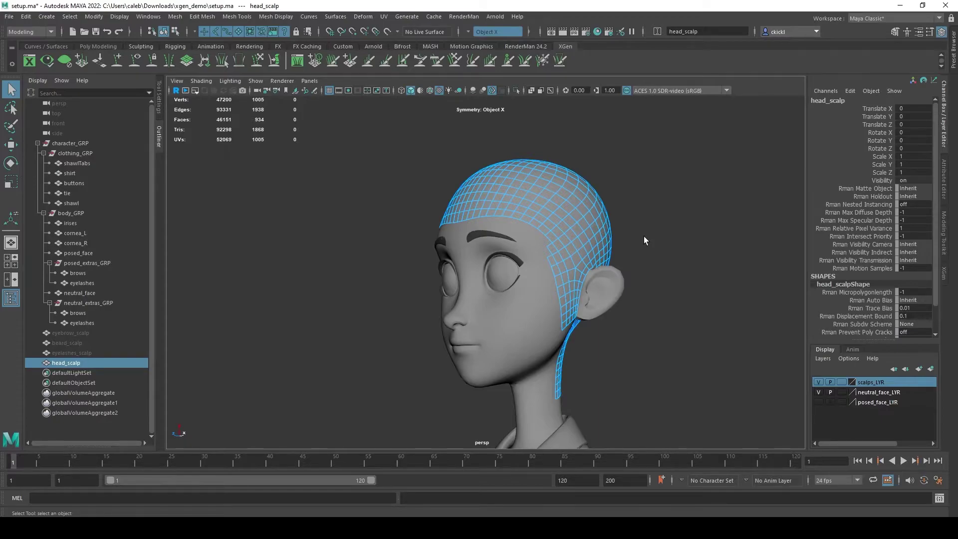
alt+drag(644, 235, 635, 236)
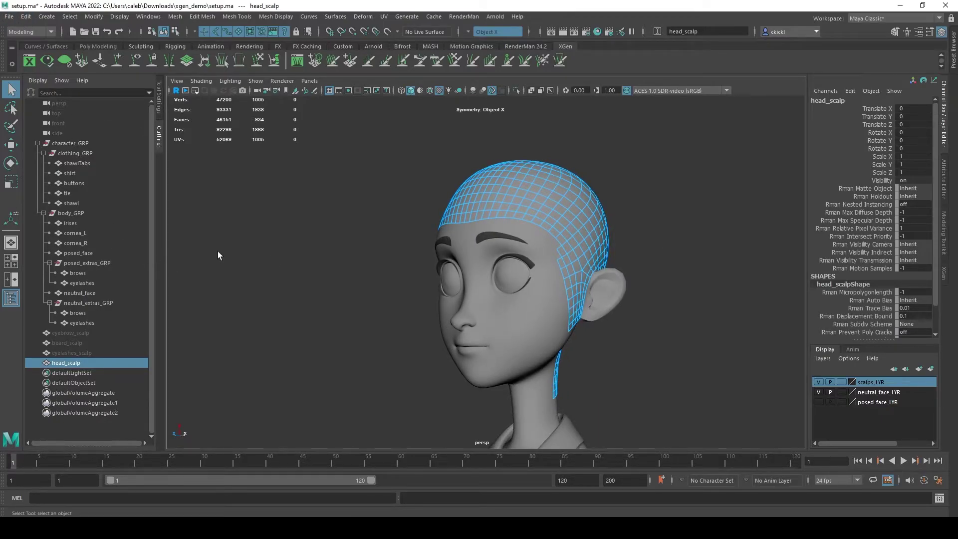
alt+drag(218, 252, 312, 282)
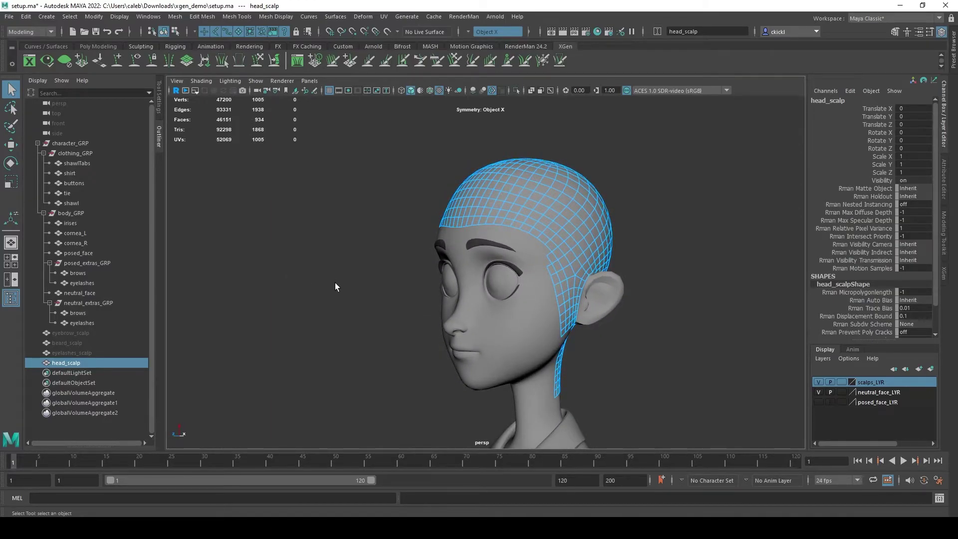
mouse_move(335, 282)
alt+mouse_down()
mouse_move(331, 274)
mouse_move(365, 276)
mouse_move(347, 283)
alt+mouse_up()
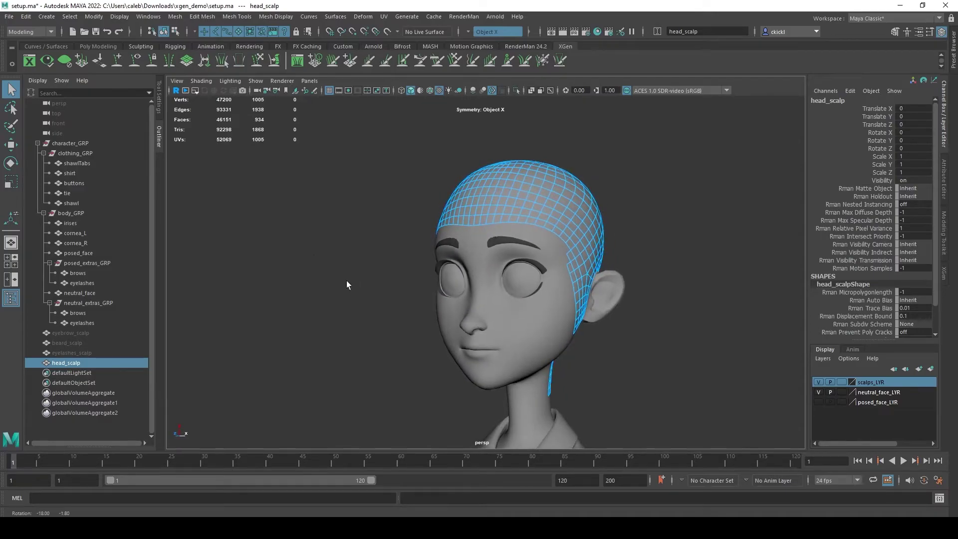
Step: Set the Maya project to the xgen_demo folder in Downloads, creating a default workspace there
click(9, 17)
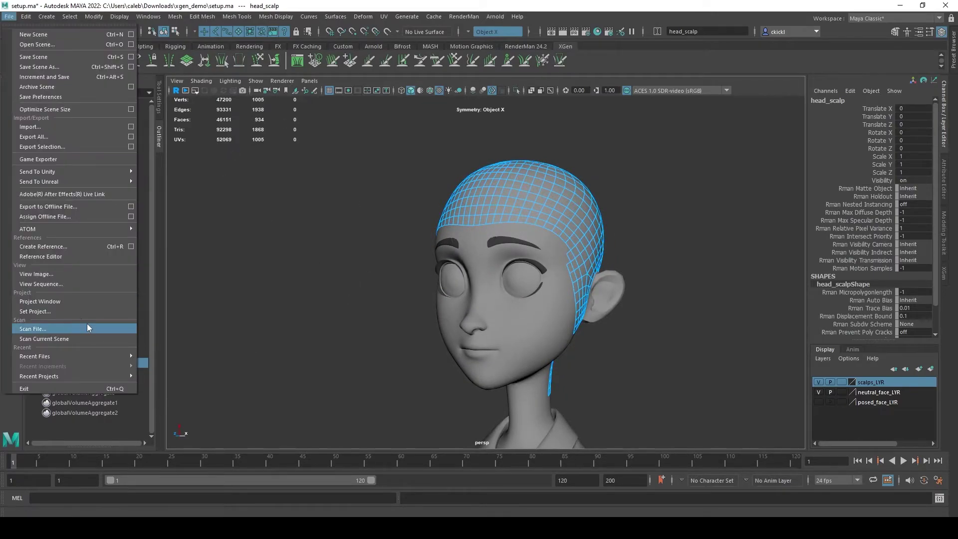
click(52, 311)
drag(595, 74, 356, 60)
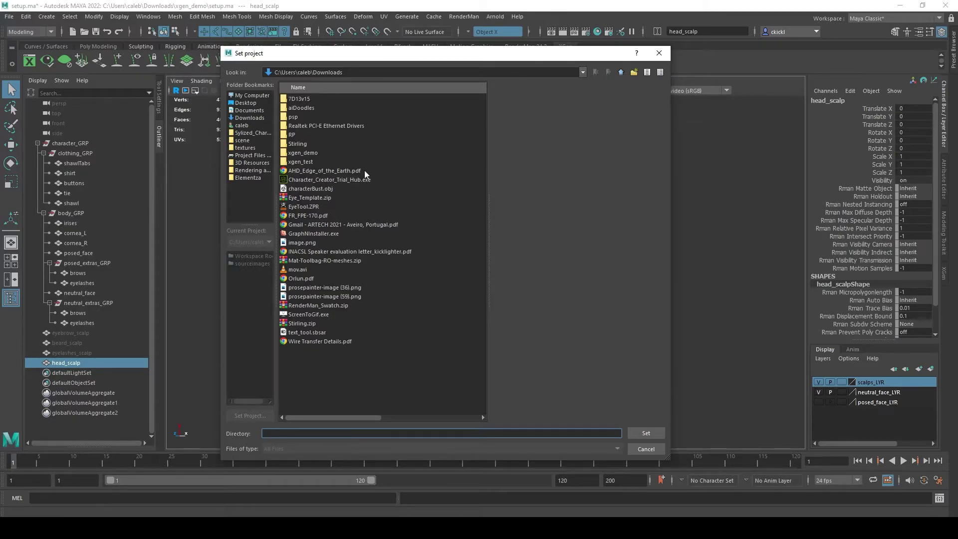
click(298, 152)
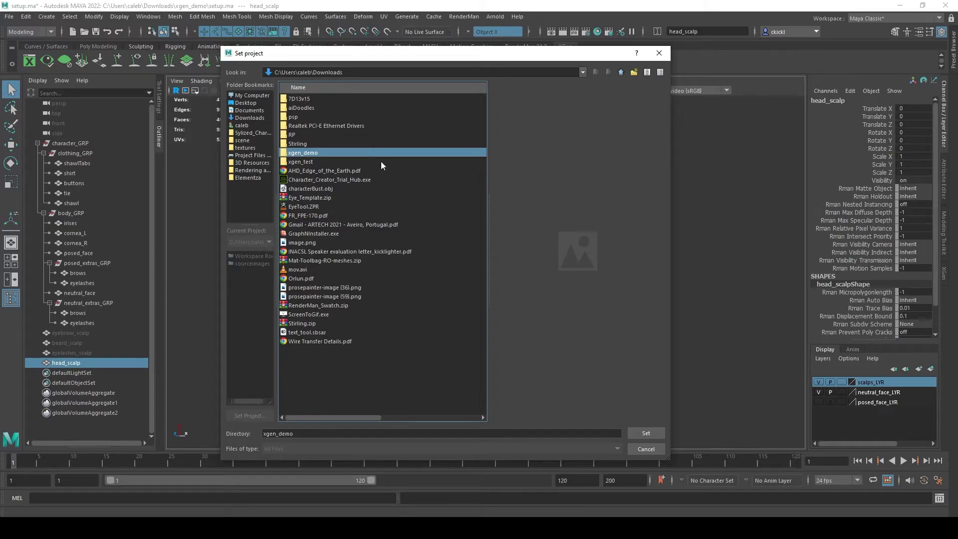
double_click(307, 154)
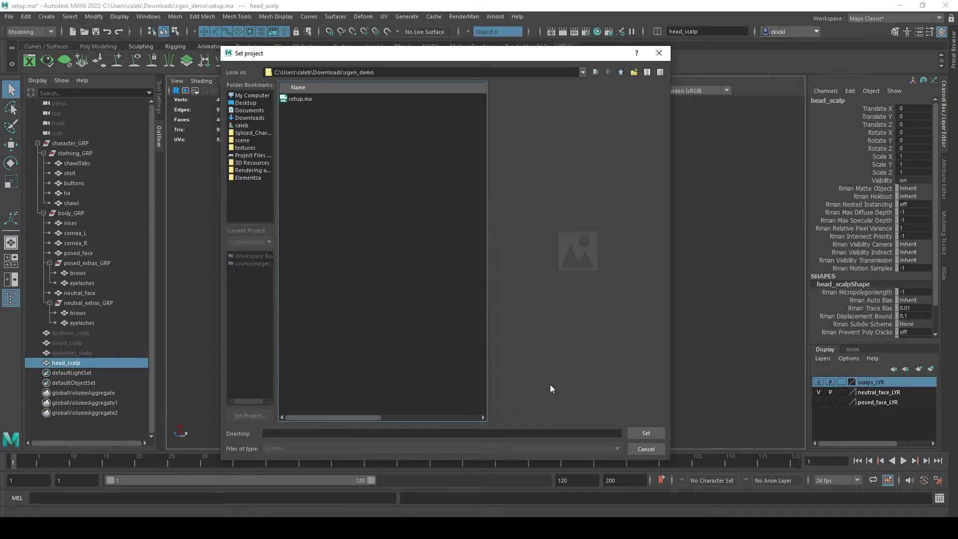
click(641, 433)
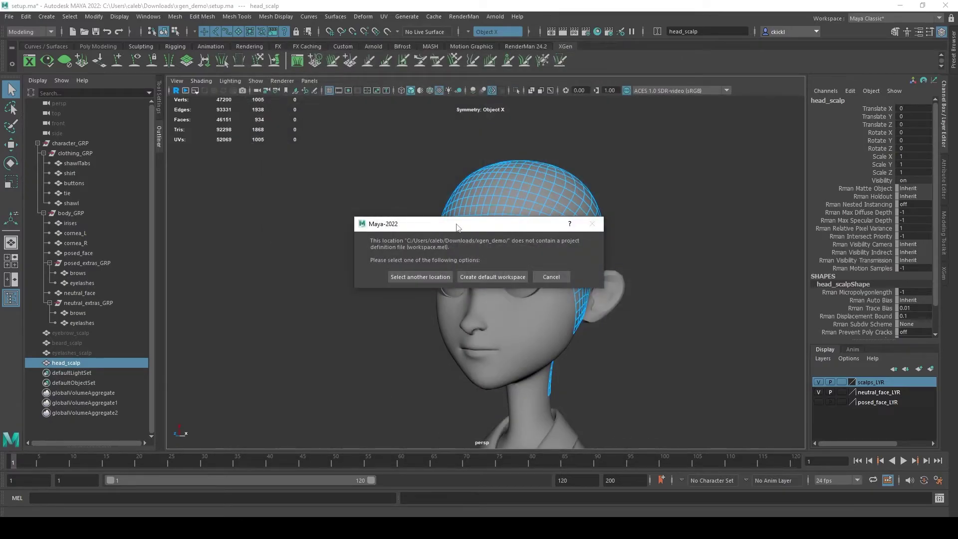
drag(453, 224, 415, 207)
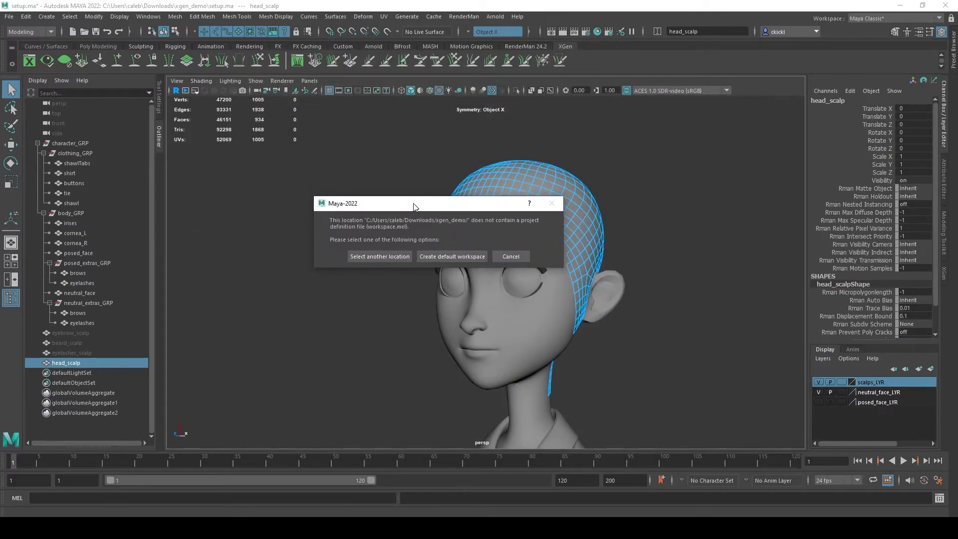
click(457, 257)
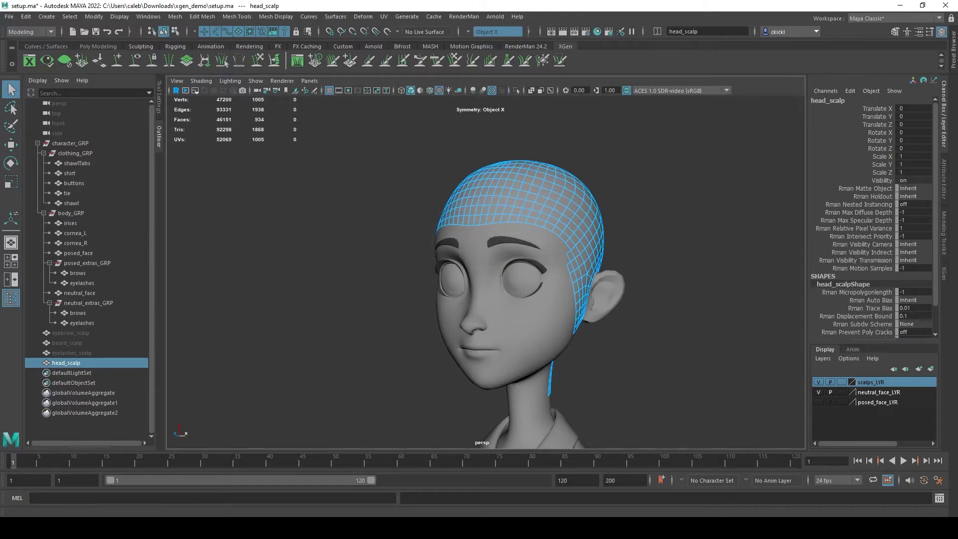
Step: Switch to File Explorer and examine the xgen_demo folder's location, contents and full path
click(108, 481)
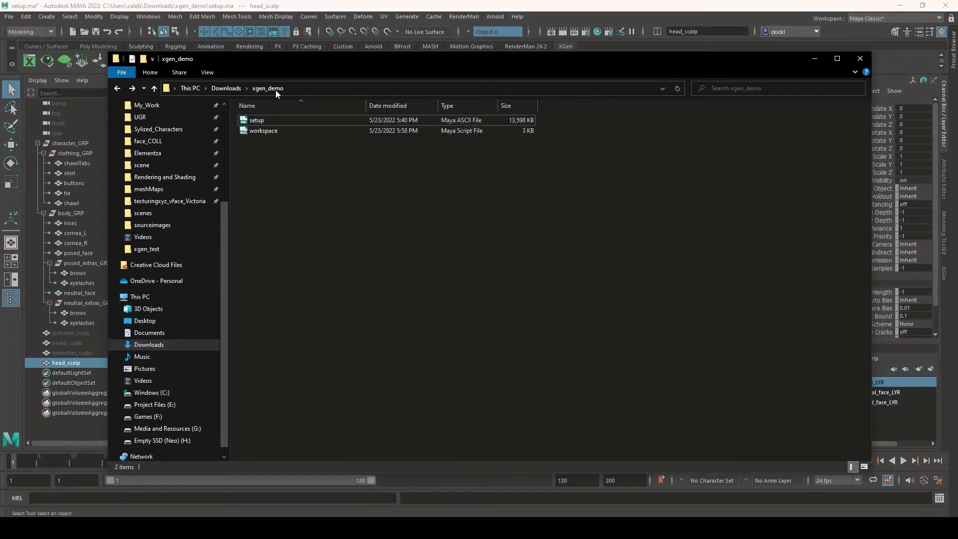
click(227, 87)
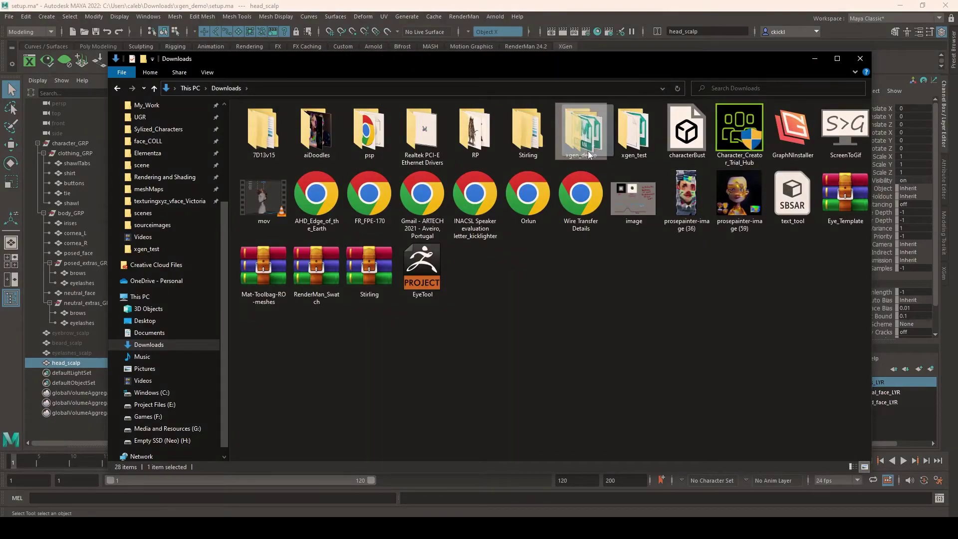
double_click(581, 130)
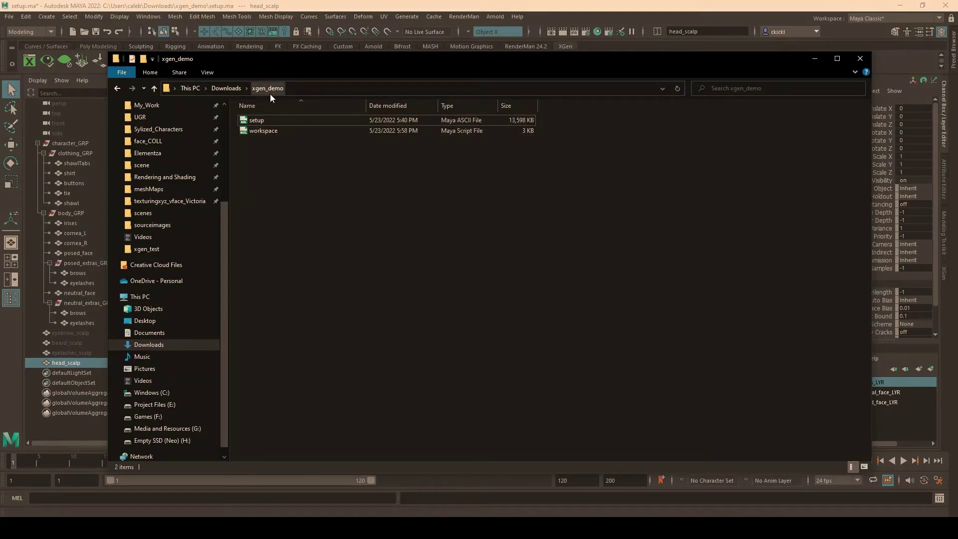
click(247, 90)
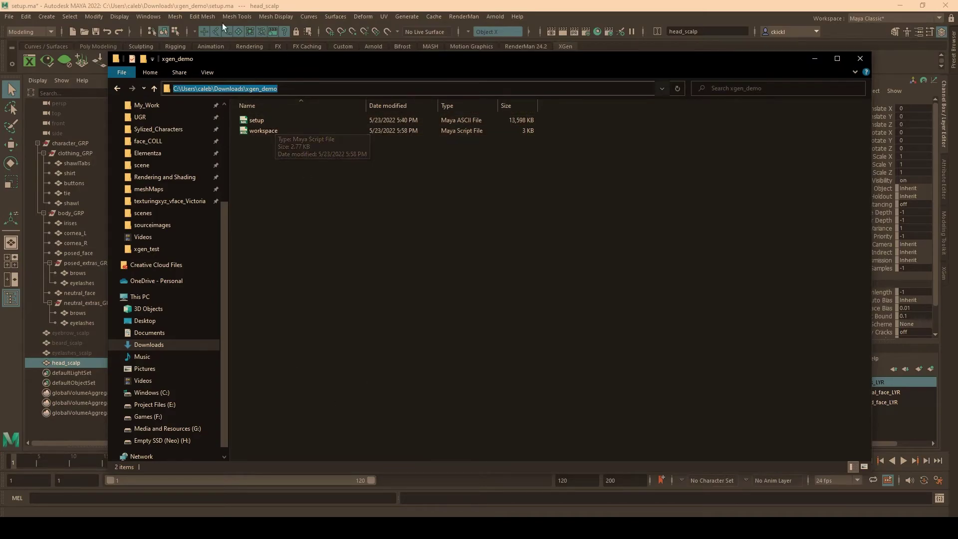
click(9, 17)
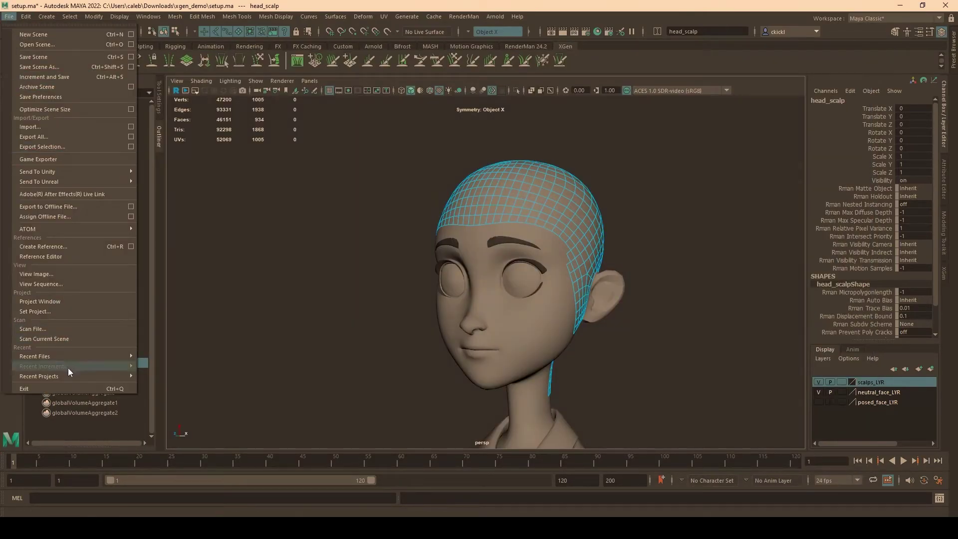
click(105, 312)
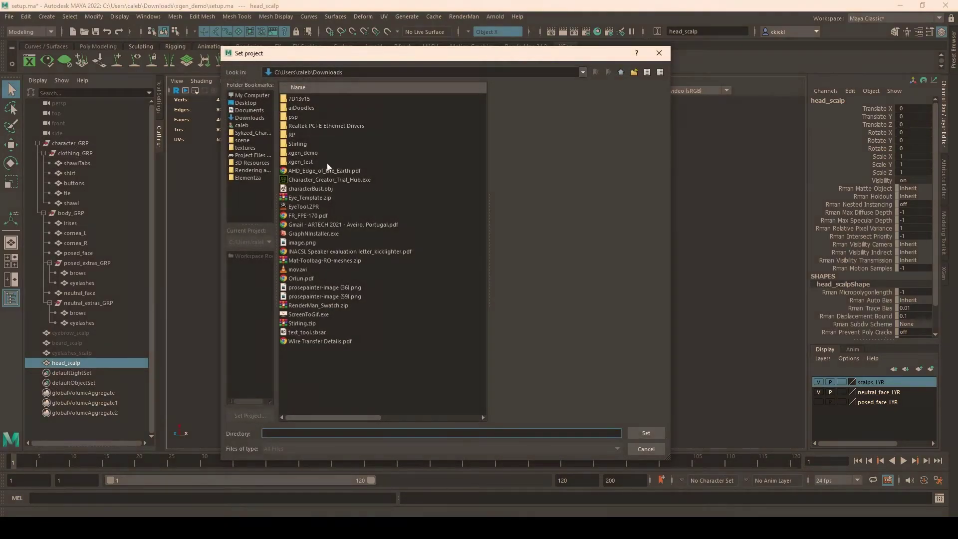
click(647, 453)
alt+drag(728, 289, 650, 230)
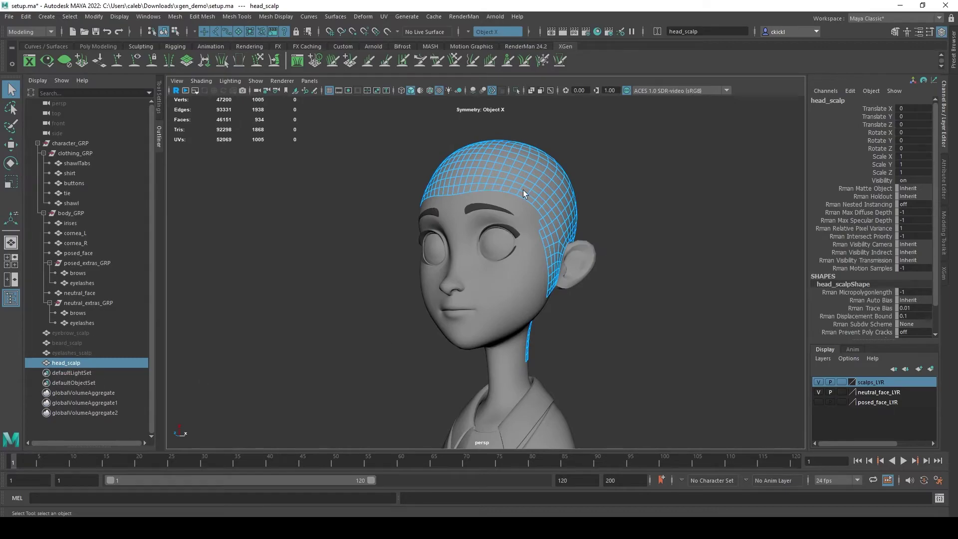
mouse_move(611, 236)
alt+mouse_down()
mouse_move(618, 248)
mouse_move(627, 244)
alt+mouse_up()
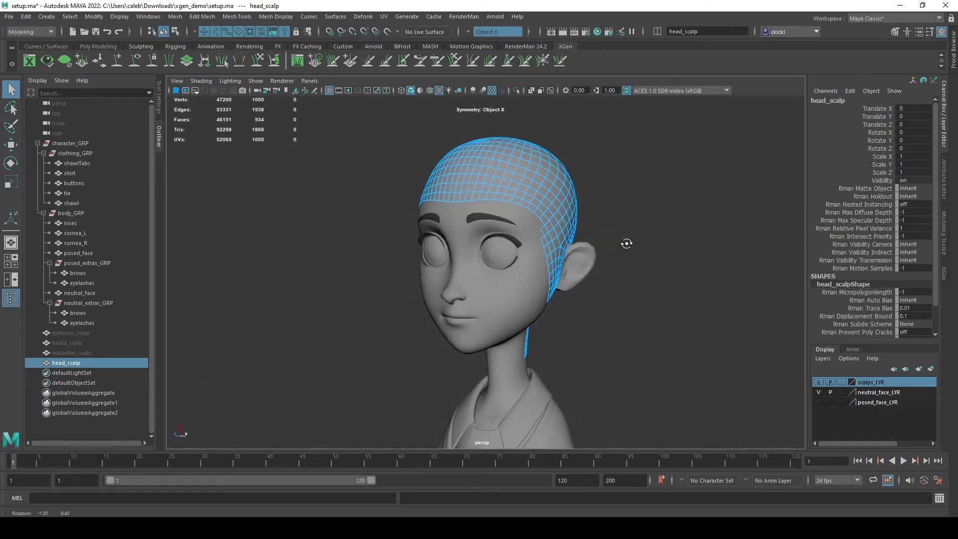
click(384, 16)
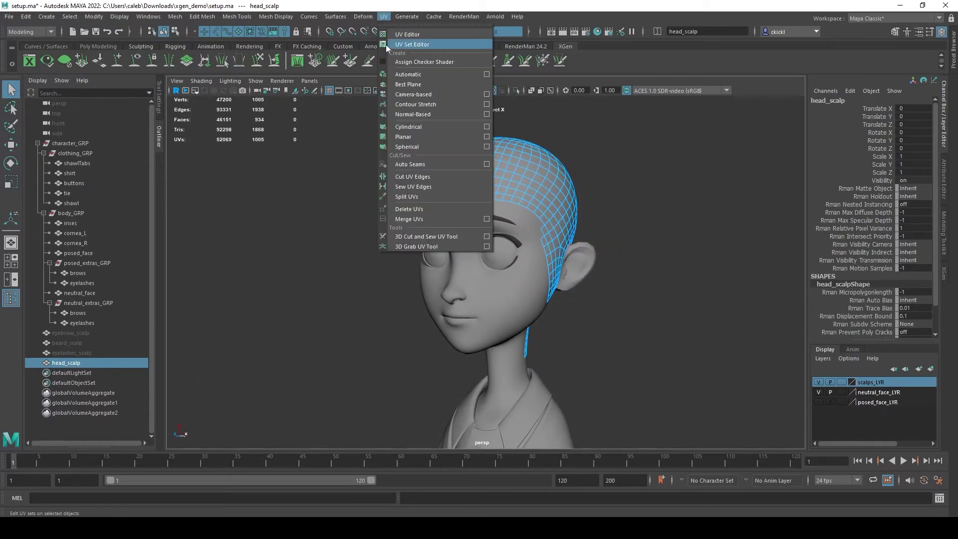
click(289, 279)
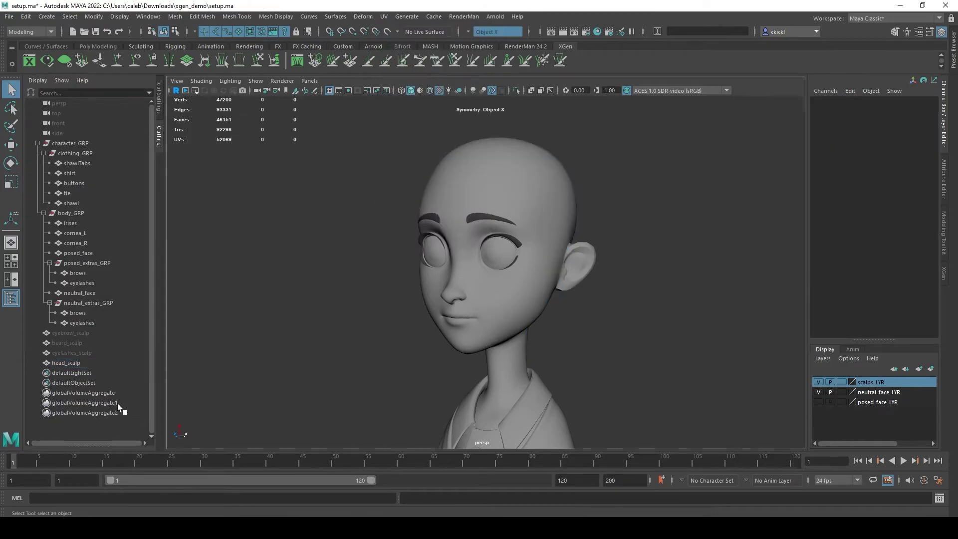
click(66, 363)
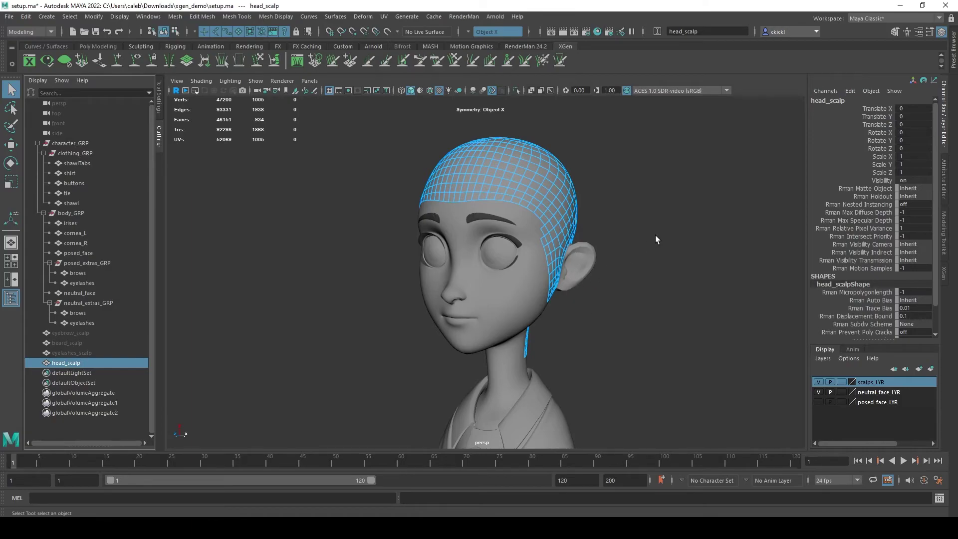
click(81, 353)
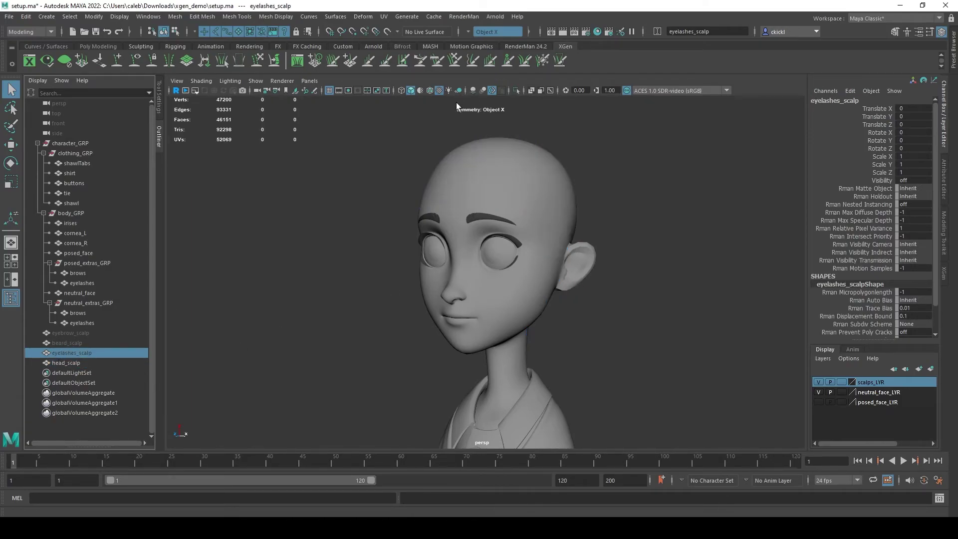
alt+drag(370, 177, 478, 151)
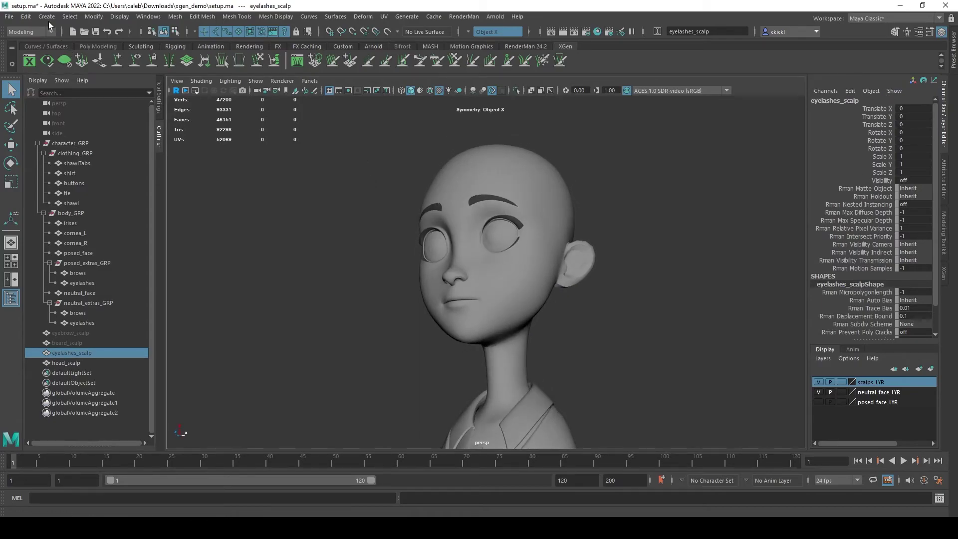
click(25, 17)
mouse_move(86, 136)
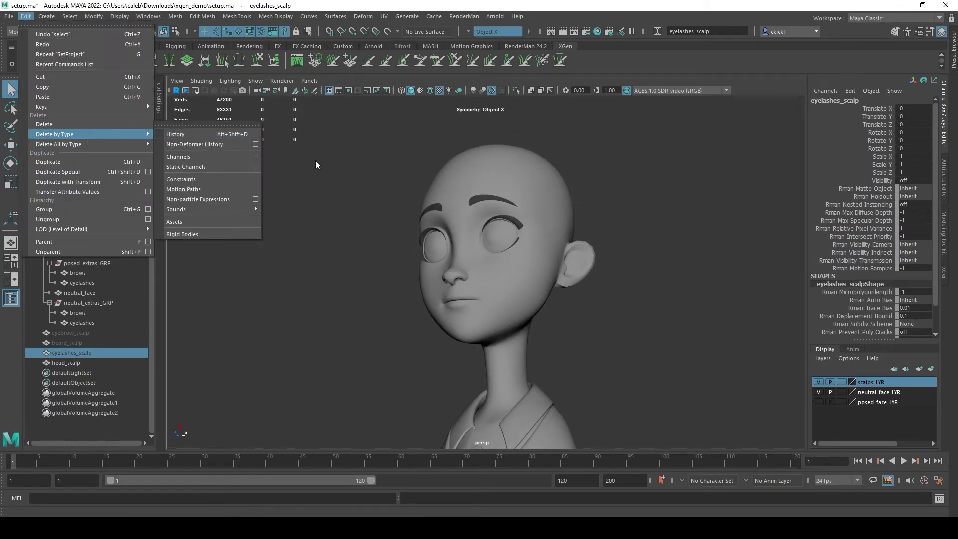
click(397, 187)
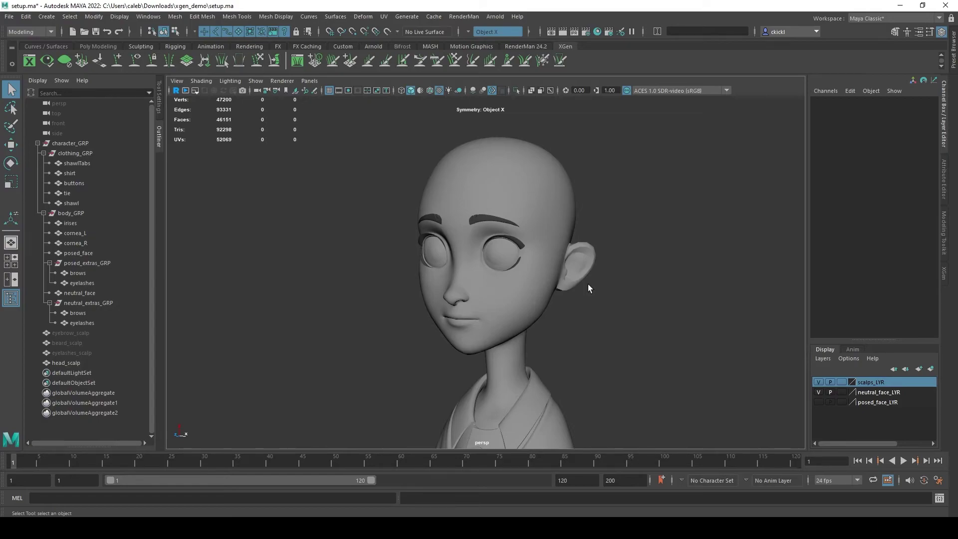
alt+drag(588, 284, 637, 288)
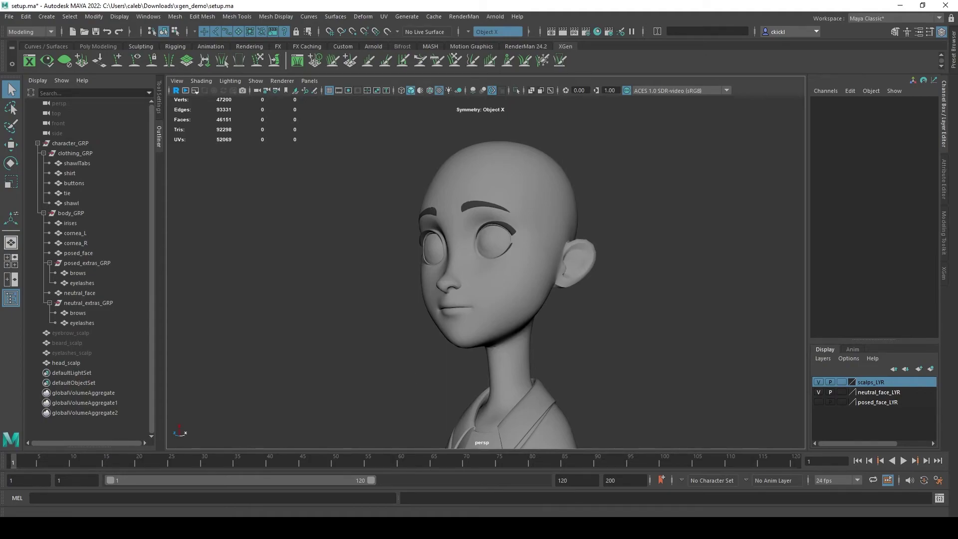
scroll(503, 295, down, 2)
alt+drag(689, 351, 687, 385)
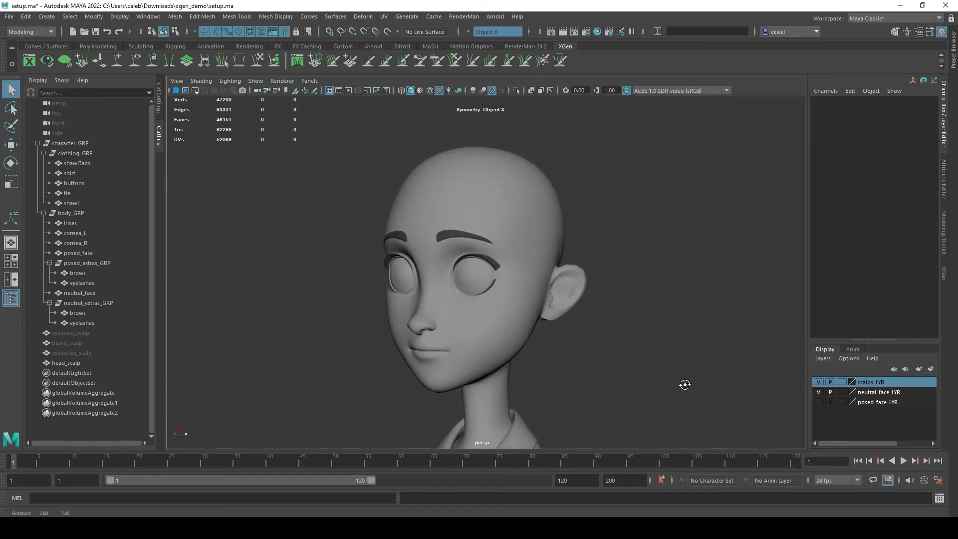
Step: Select the head_scalp mesh and set the neutral_face_LYR display layer to Template
click(523, 325)
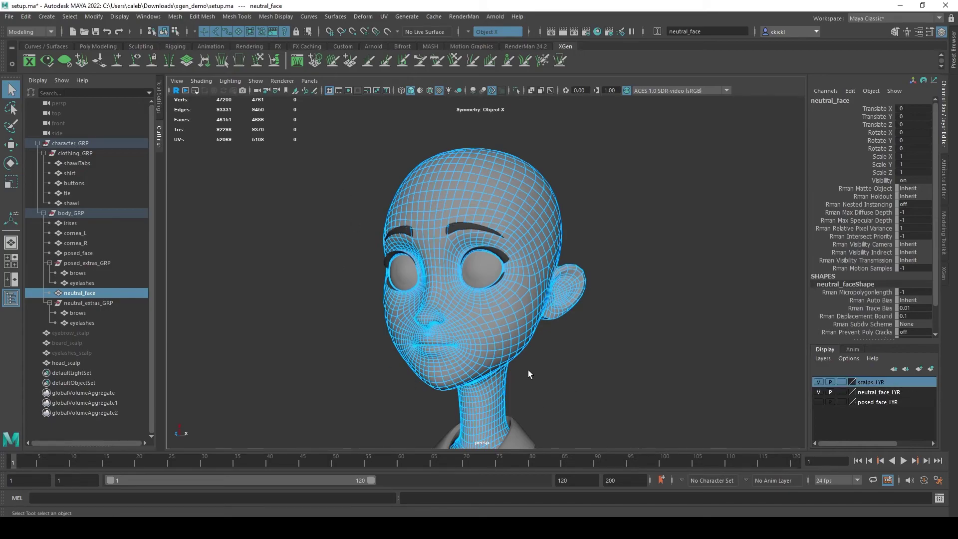
alt+drag(345, 374, 327, 373)
click(64, 362)
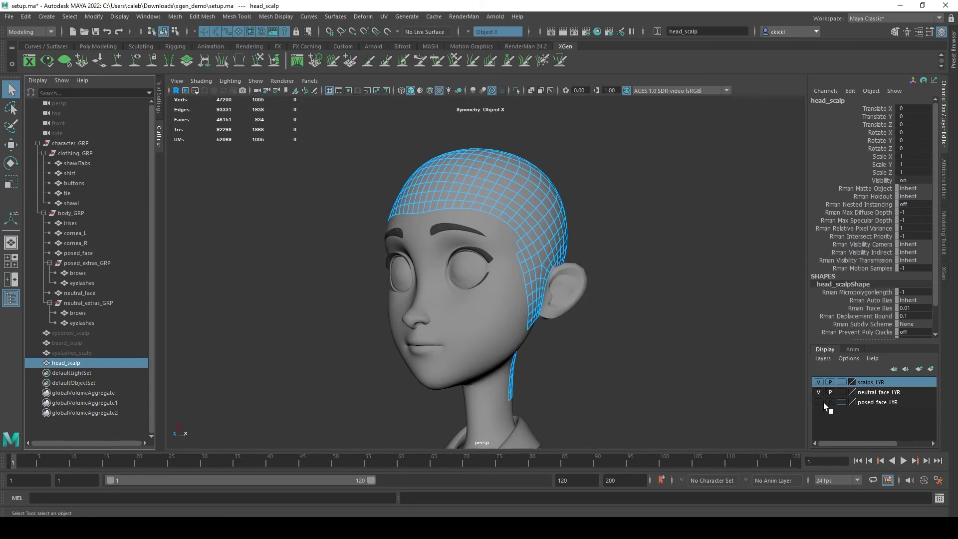
alt+drag(549, 240, 592, 243)
alt+right_drag(592, 242, 682, 265)
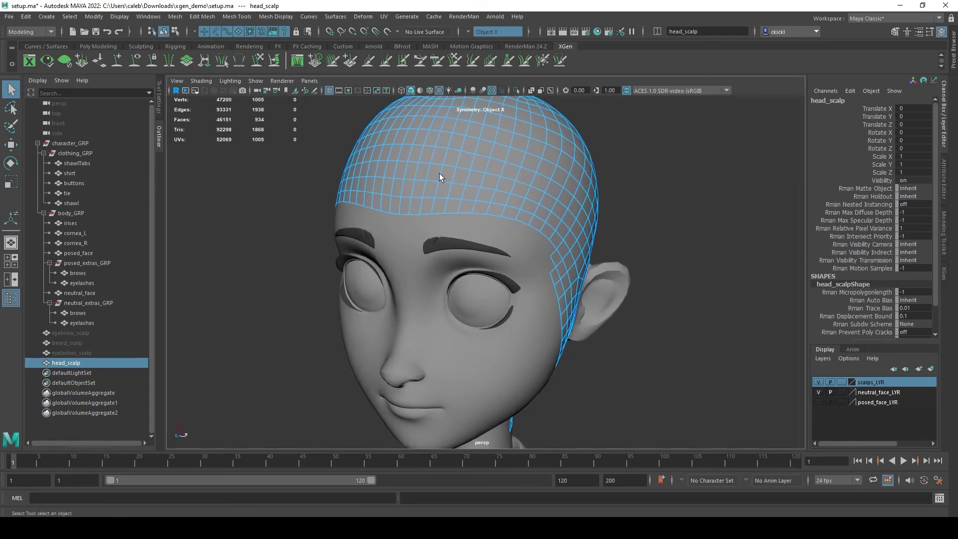
click(842, 392)
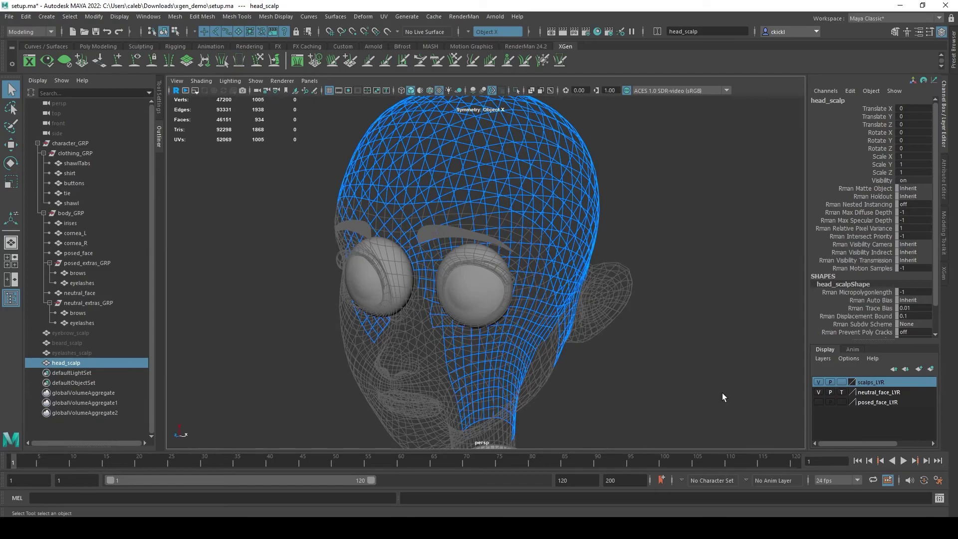
Step: Add the selected head_scalp mesh to the scalps_LYR display layer and clear the selection
right_click(883, 382)
click(887, 405)
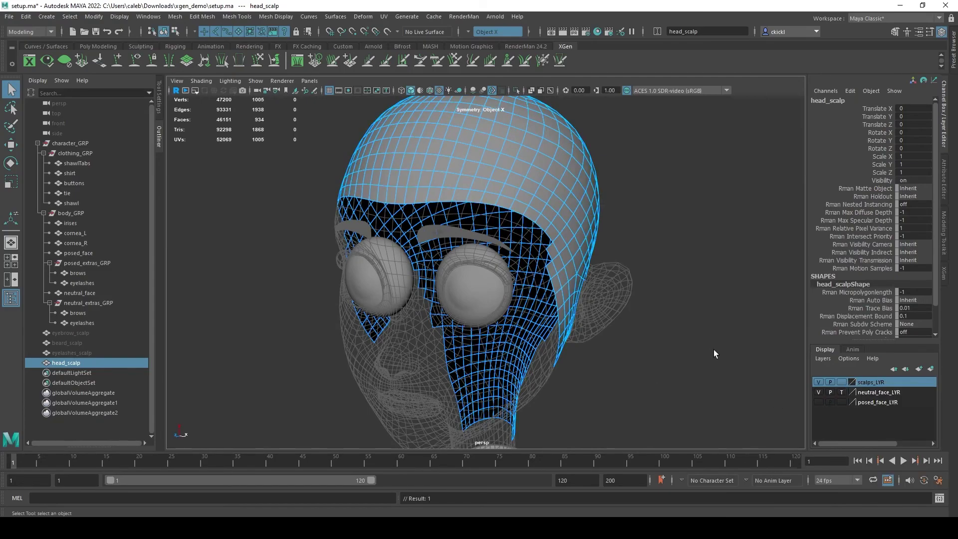
mouse_move(714, 350)
alt+mouse_down()
mouse_move(607, 342)
mouse_move(732, 352)
alt+mouse_up()
click(633, 238)
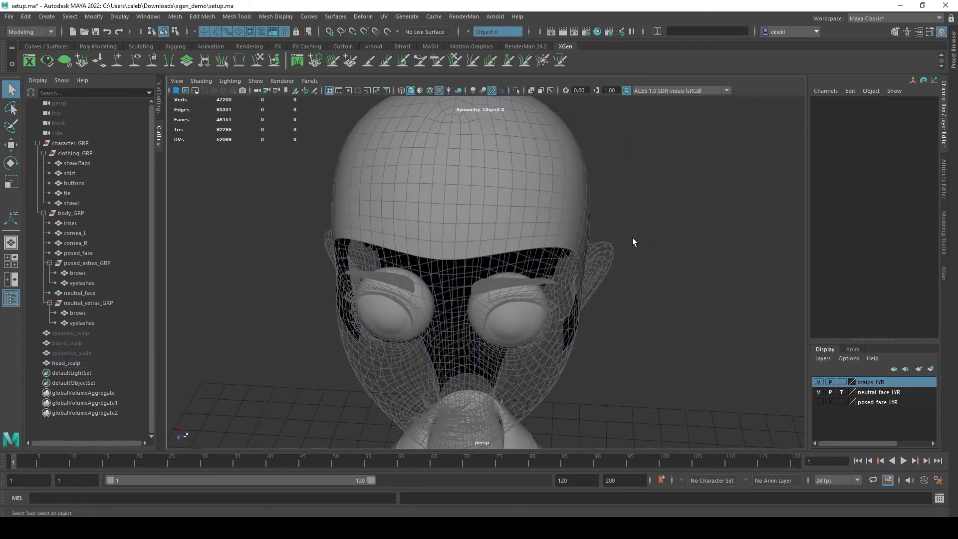
Step: Set the neutral_face_LYR display layer to Reference and hide scalps_LYR
alt+drag(632, 237, 499, 220)
alt+drag(397, 310, 560, 313)
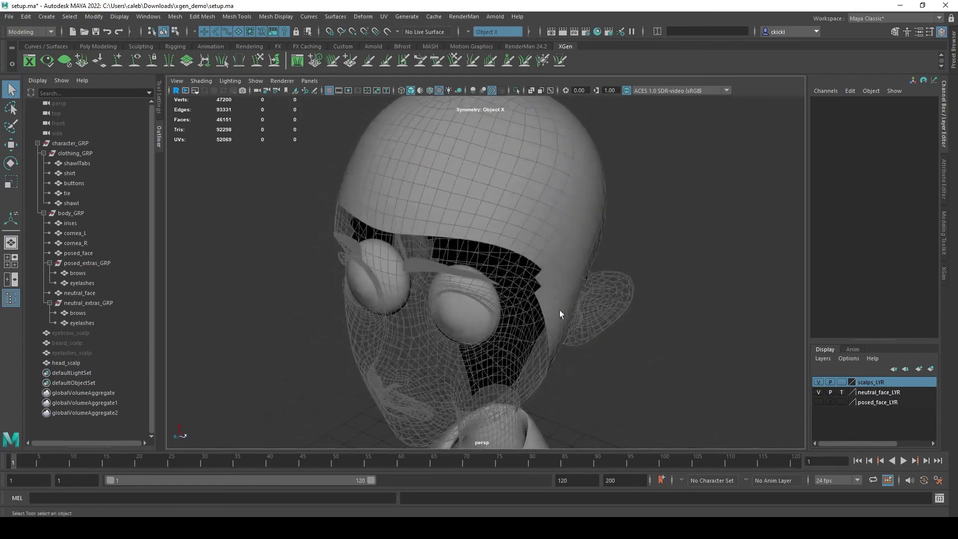
click(819, 393)
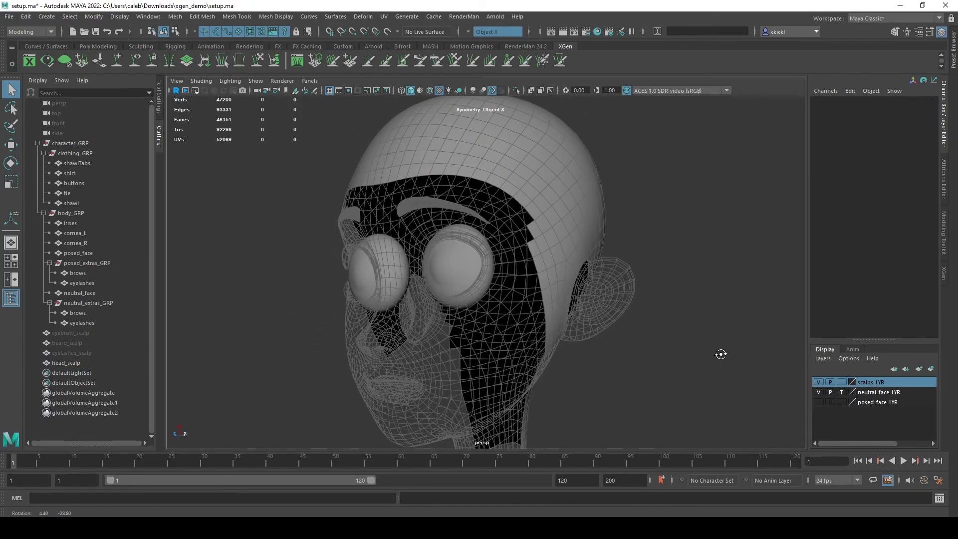
click(842, 392)
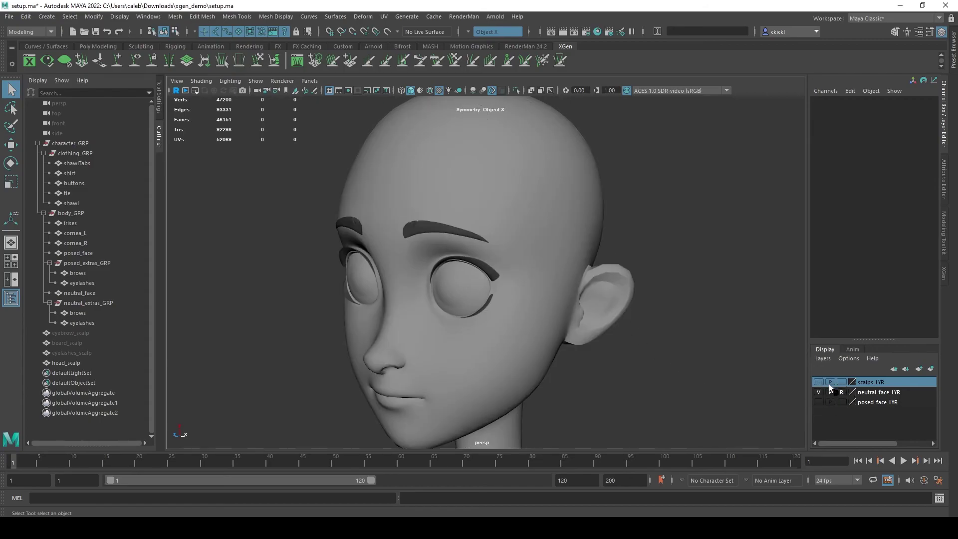
Step: Test selecting meshes around the eyes while the neutral face layer is referenced, and clear the selection
alt+drag(643, 298, 671, 300)
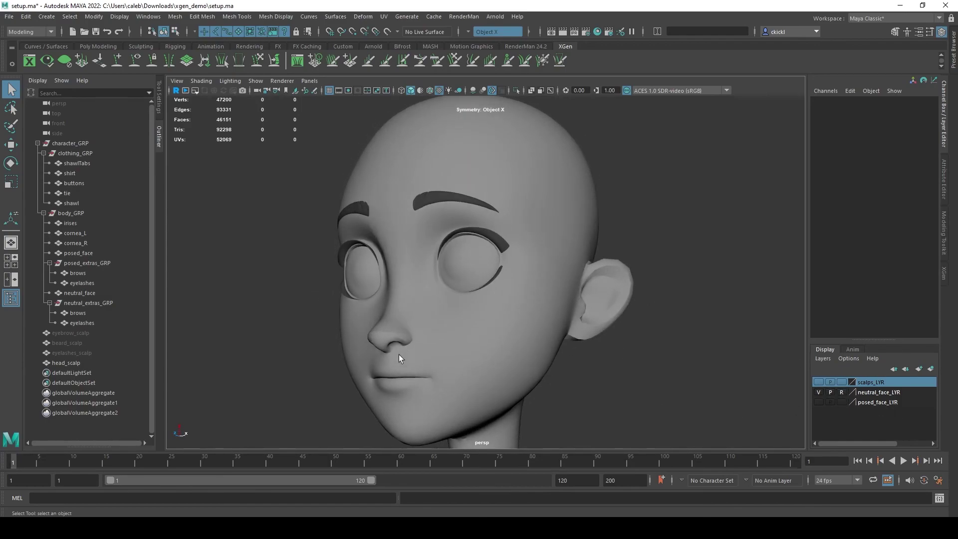
click(411, 264)
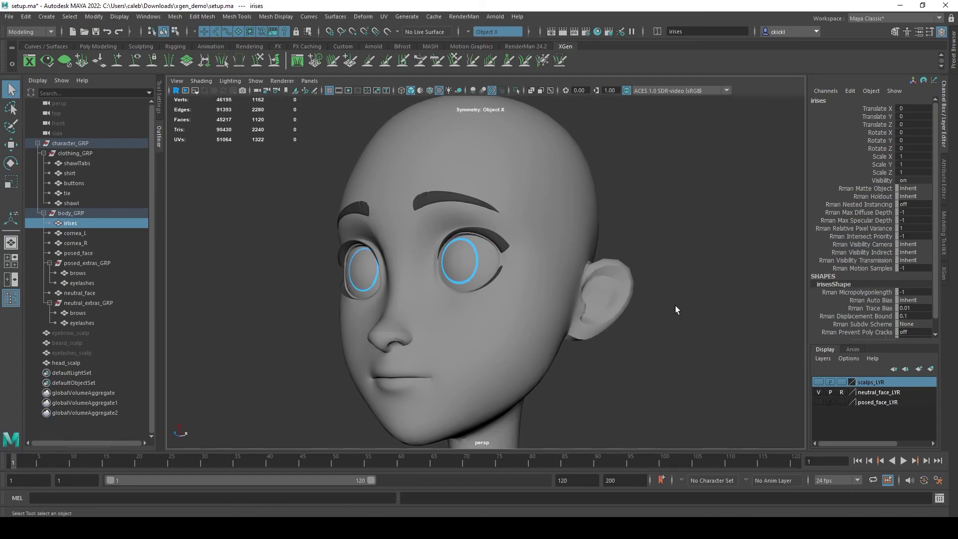
alt+drag(675, 306, 664, 317)
alt+right_drag(663, 316, 599, 351)
alt+middle_drag(599, 351, 605, 334)
click(638, 356)
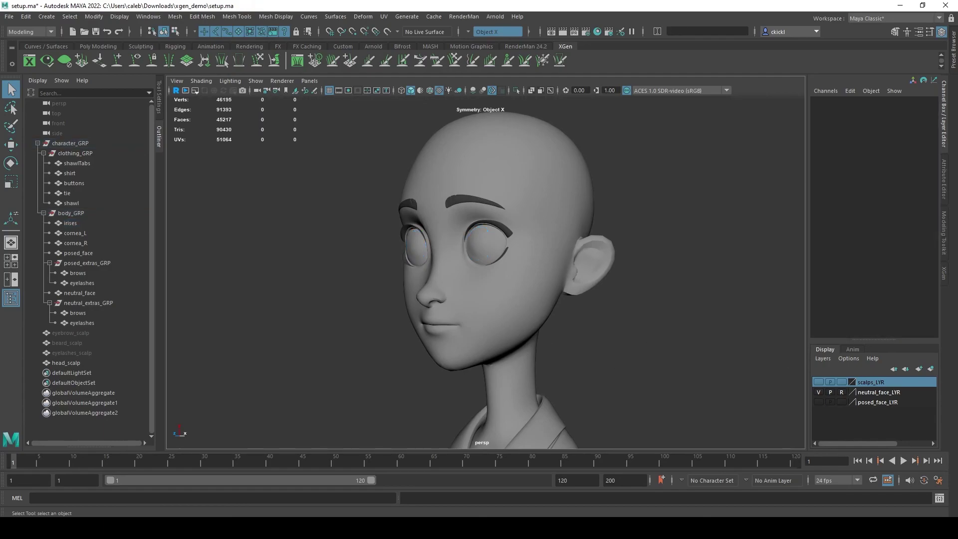